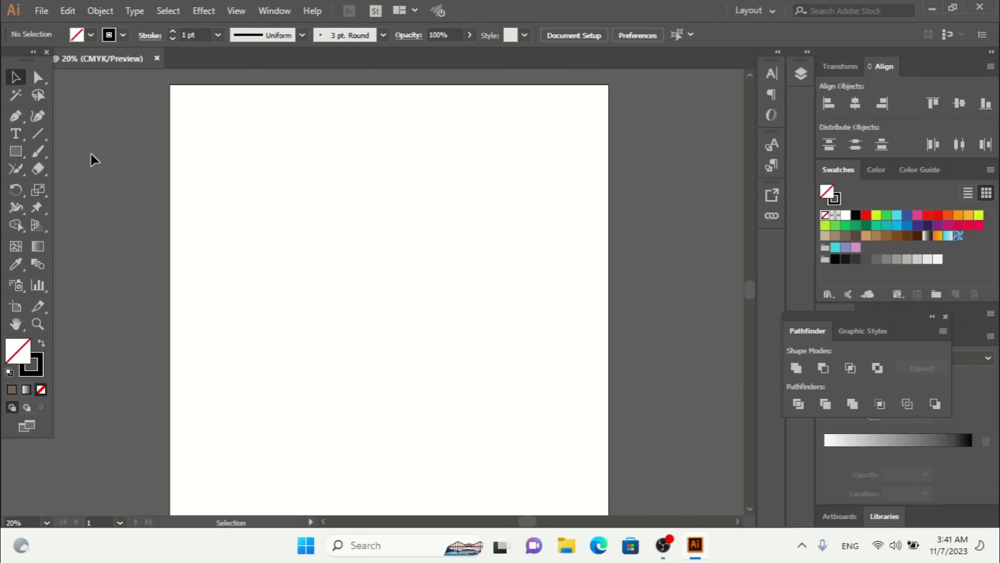
pyautogui.click(19, 173)
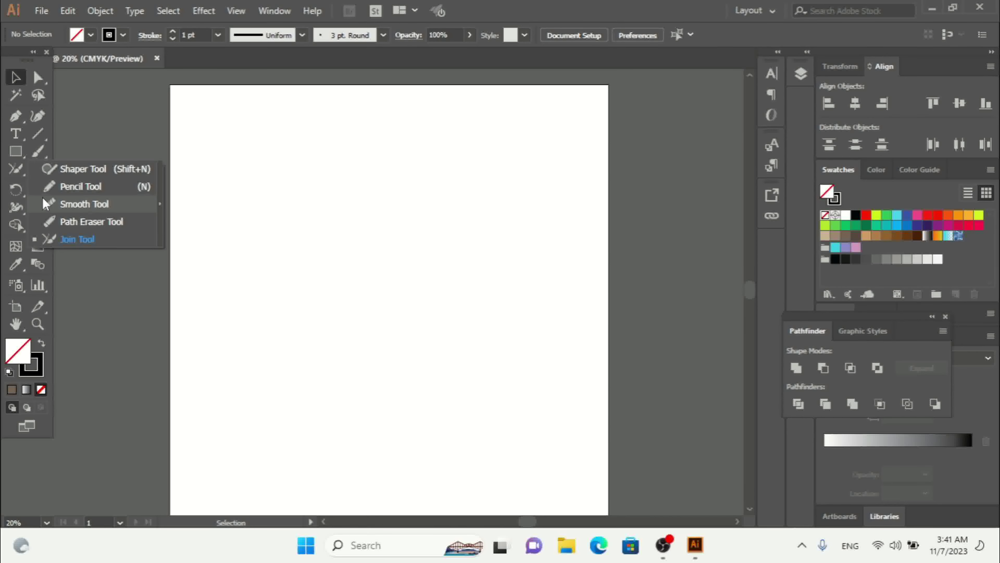
pyautogui.click(15, 170)
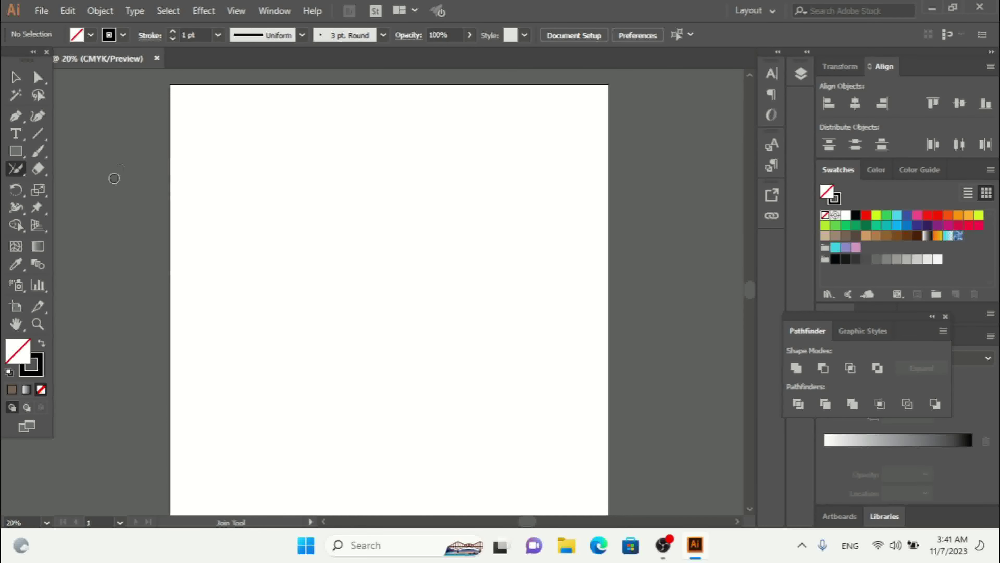
pyautogui.click(16, 75)
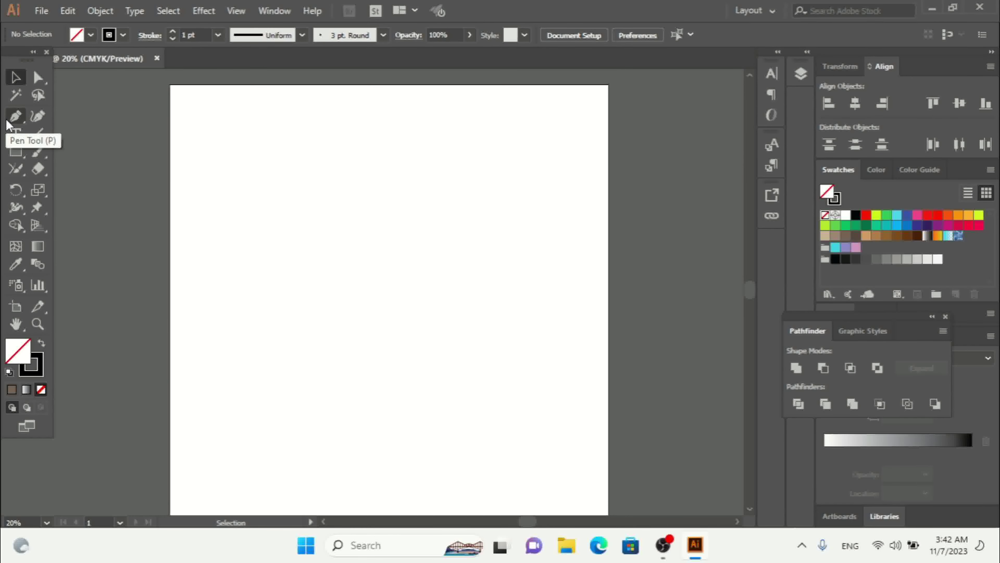
# Draw a closed, arch-like curved shape on the artboard with the Curvature tool, using five anchor points
pyautogui.click(40, 120)
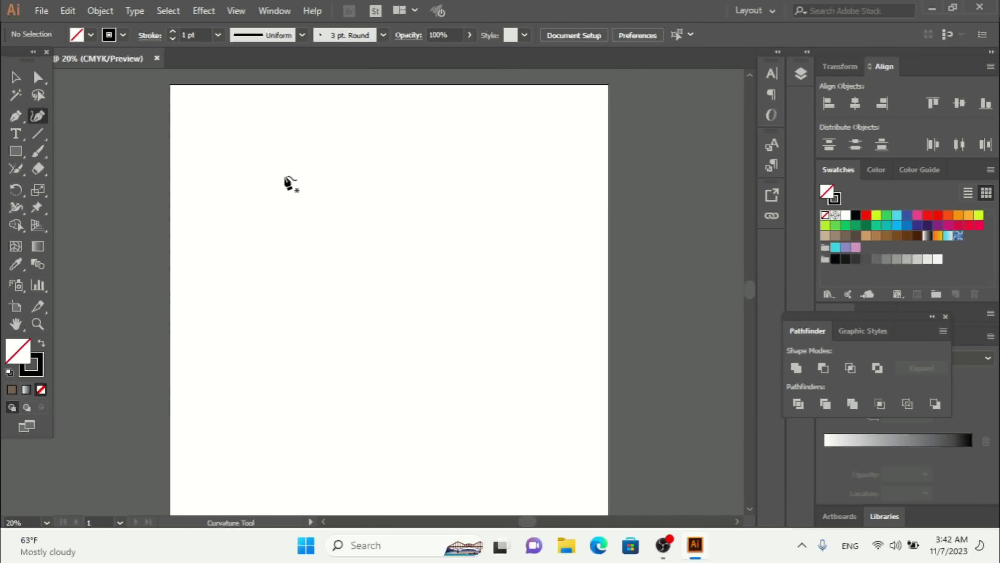
pyautogui.click(374, 183)
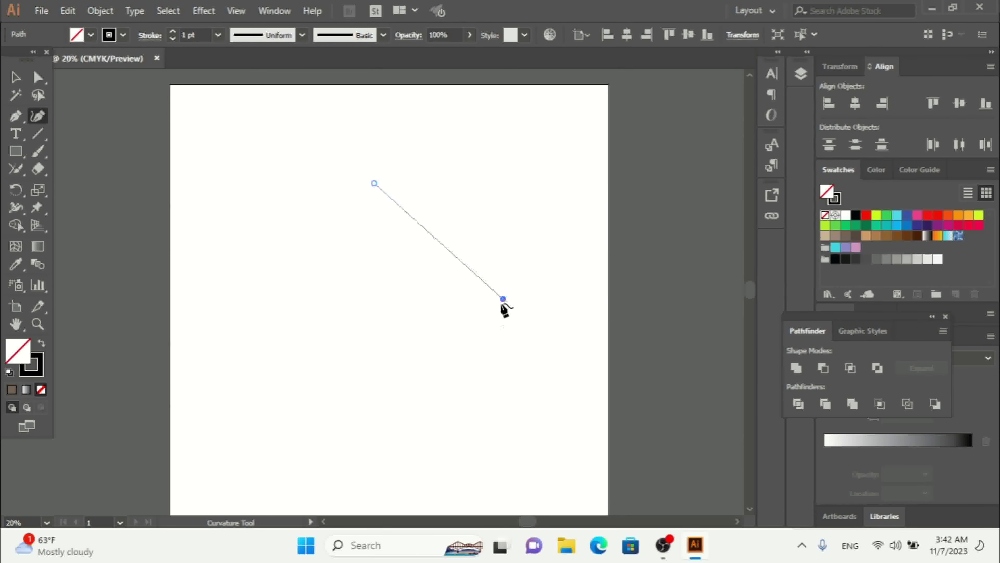
pyautogui.click(484, 352)
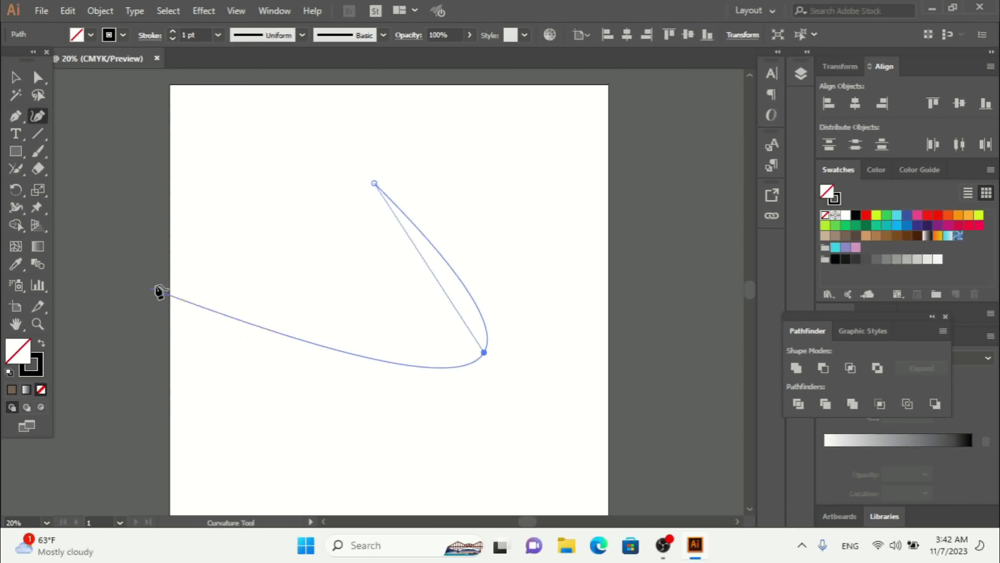
pyautogui.click(285, 183)
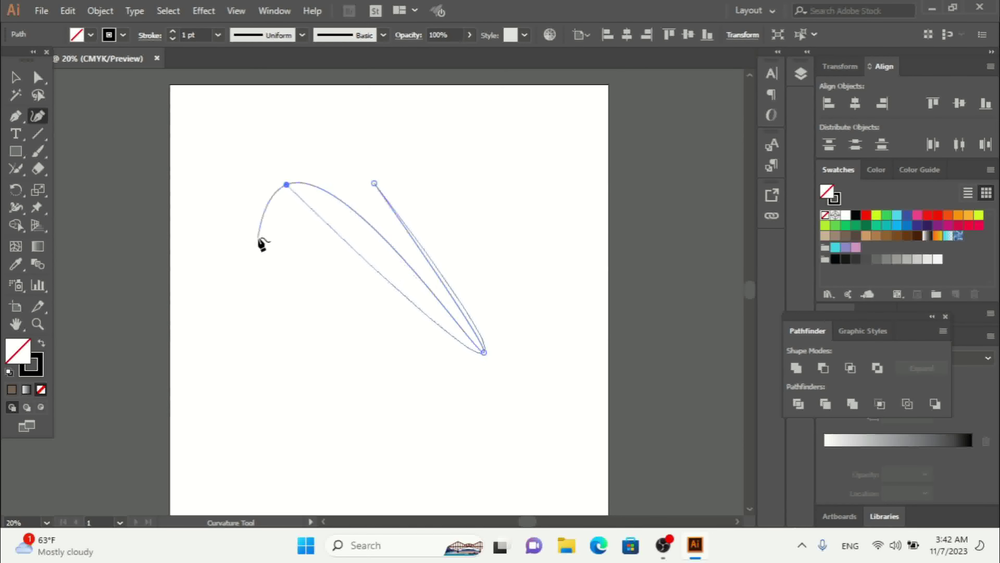
pyautogui.click(198, 445)
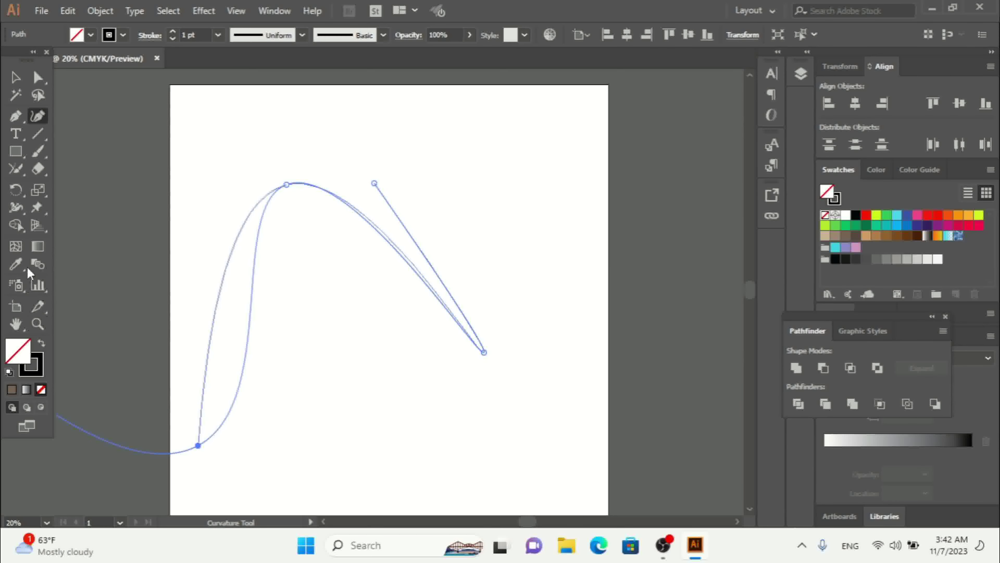
pyautogui.click(176, 148)
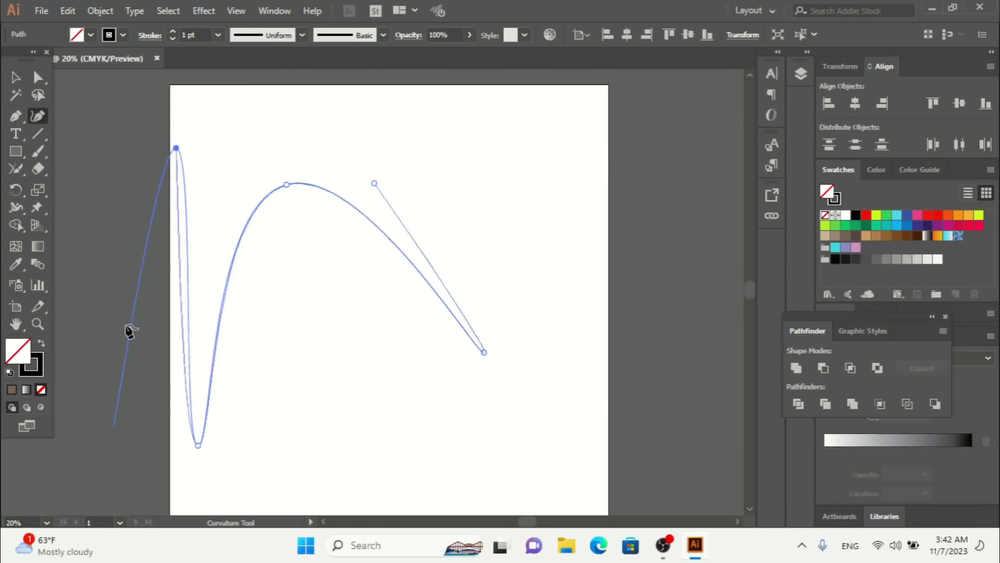
pyautogui.click(374, 184)
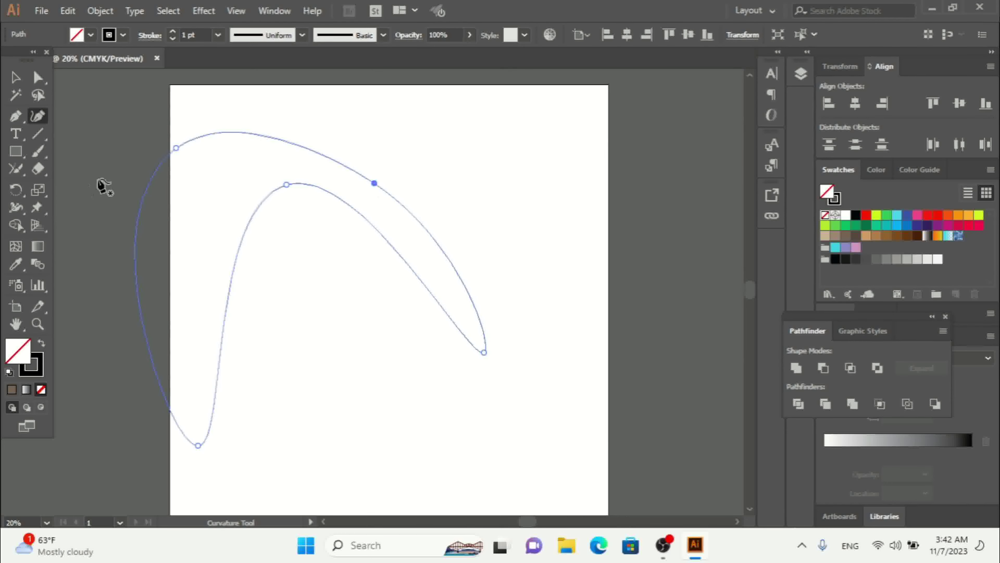
# Fill the curved shape with the lime green swatch
pyautogui.click(16, 77)
pyautogui.click(290, 134)
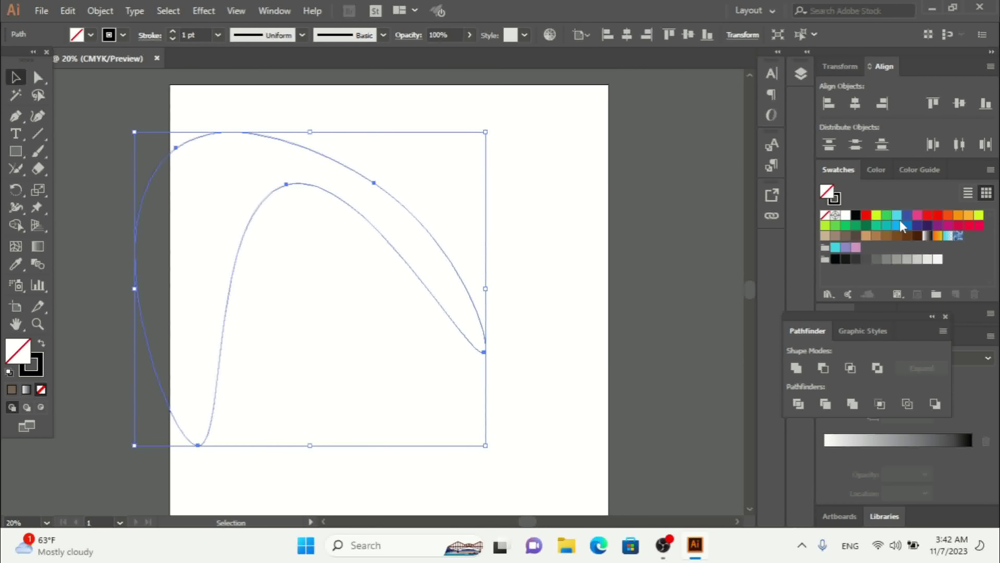
pyautogui.click(877, 215)
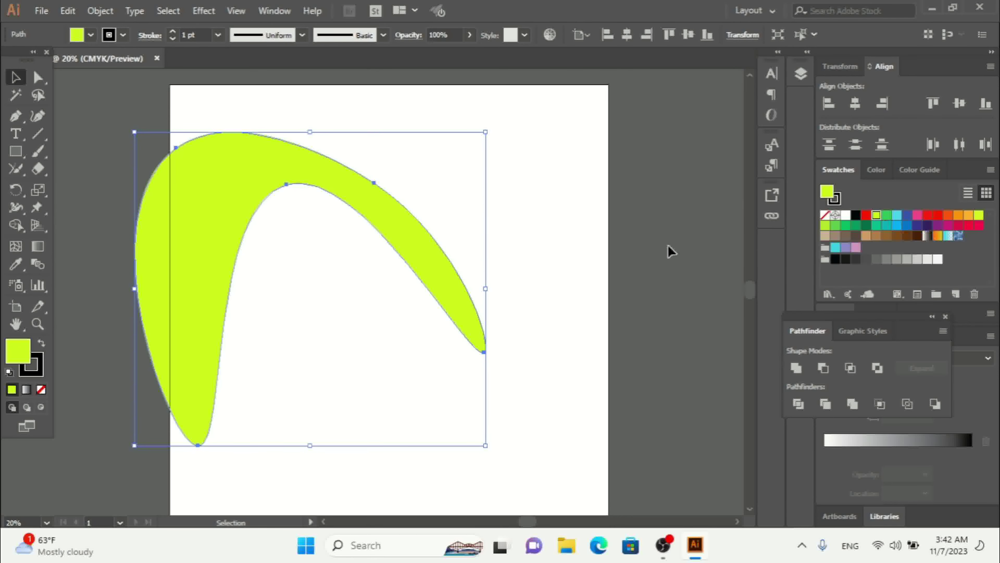
# Move the lime curved shape fully onto the artboard, and delete it
pyautogui.moveTo(234, 213); pyautogui.dragTo(304, 208)
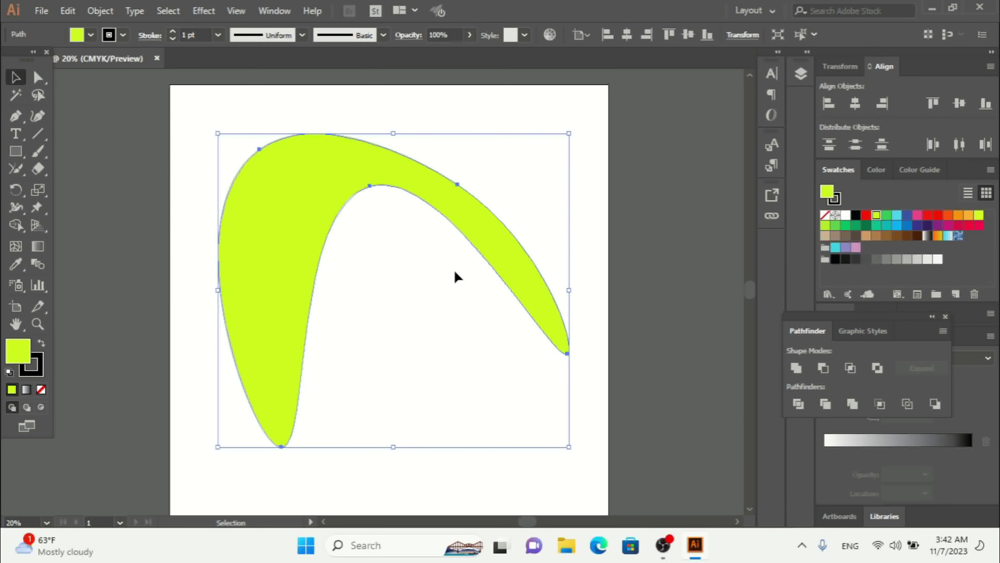
pyautogui.moveTo(261, 223); pyautogui.dragTo(299, 182)
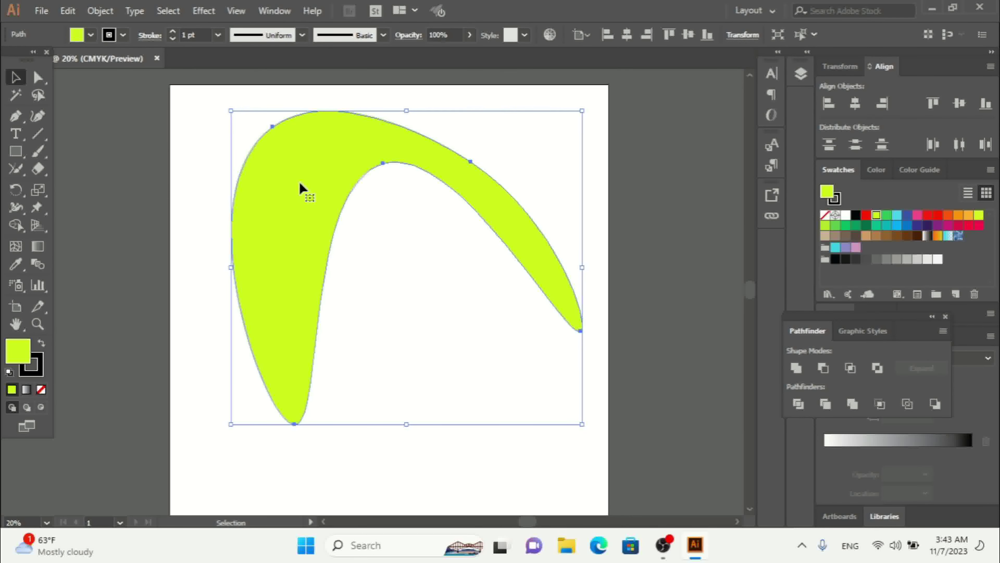
pyautogui.press('Delete')
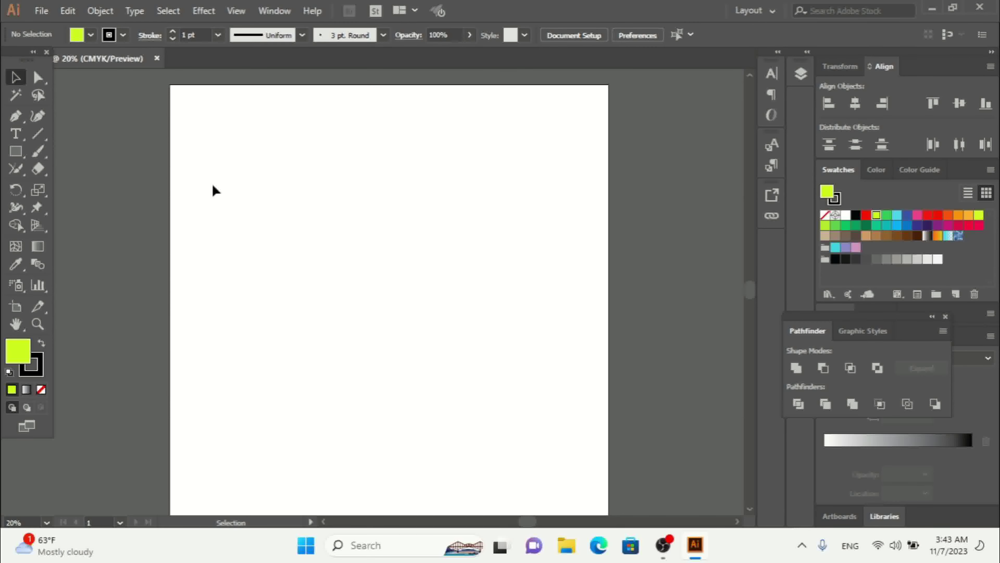
# Sketch a wide ellipse, a square across the artboard's right edge and a downward-pointing triangle with the Shaper tool
pyautogui.click(15, 165)
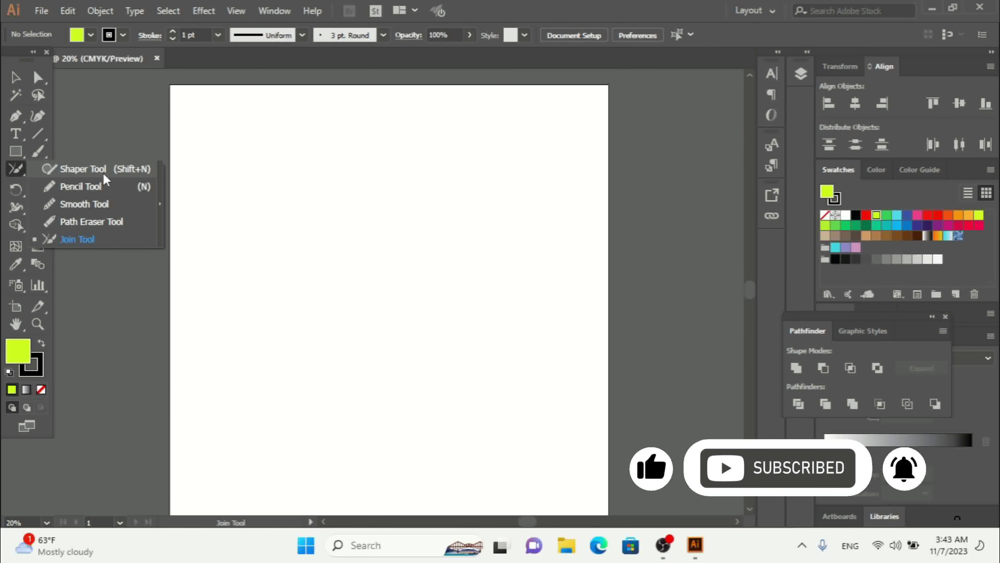
pyautogui.click(87, 171)
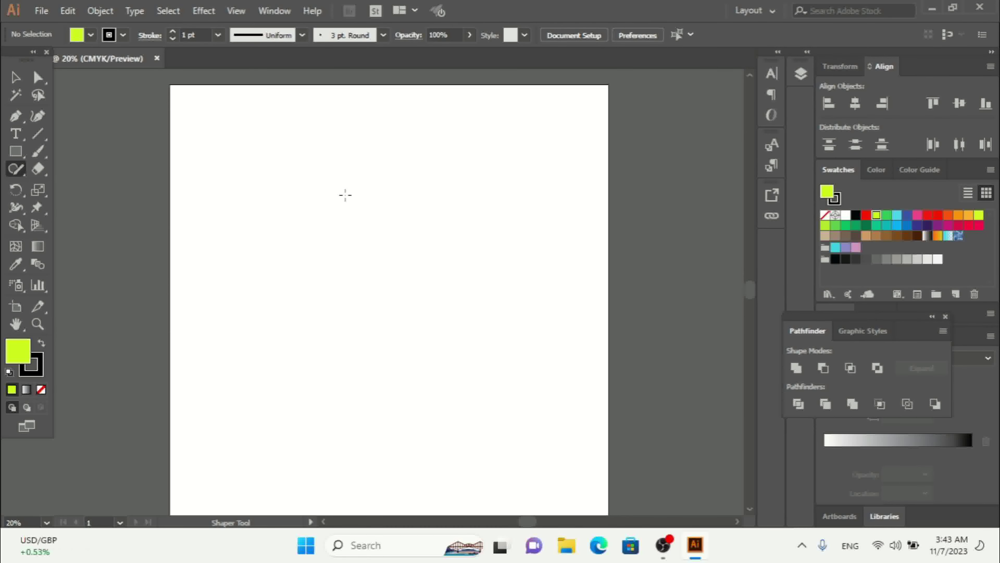
pyautogui.moveTo(476, 158)
pyautogui.mouseDown()
pyautogui.moveTo(467, 184)
pyautogui.moveTo(406, 234)
pyautogui.moveTo(240, 263)
pyautogui.moveTo(204, 287)
pyautogui.moveTo(185, 360)
pyautogui.mouseUp()
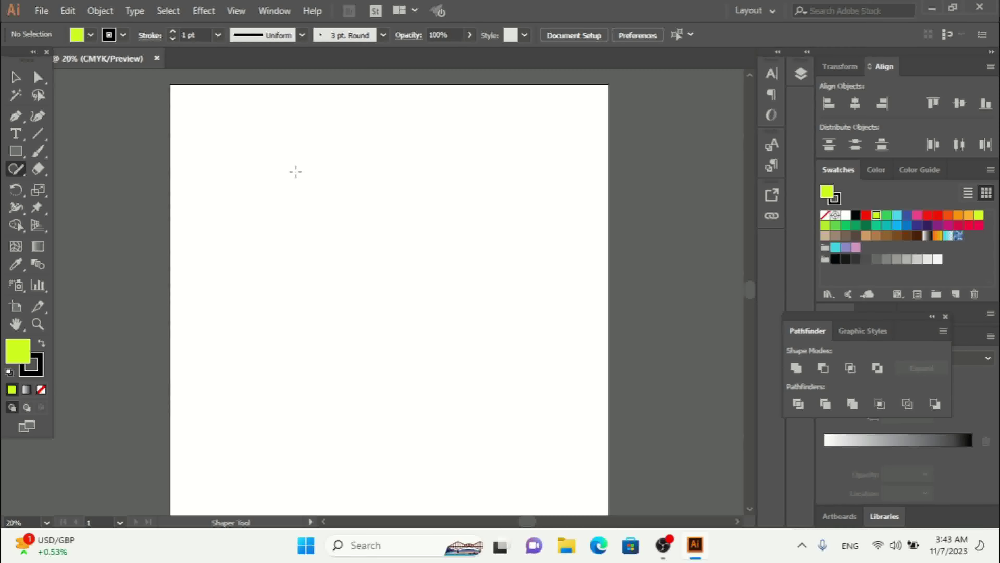
pyautogui.moveTo(295, 164)
pyautogui.mouseDown()
pyautogui.moveTo(337, 140)
pyautogui.moveTo(395, 162)
pyautogui.moveTo(421, 214)
pyautogui.moveTo(421, 247)
pyautogui.moveTo(401, 271)
pyautogui.moveTo(347, 288)
pyautogui.moveTo(301, 281)
pyautogui.moveTo(222, 214)
pyautogui.moveTo(229, 160)
pyautogui.moveTo(290, 140)
pyautogui.mouseUp()
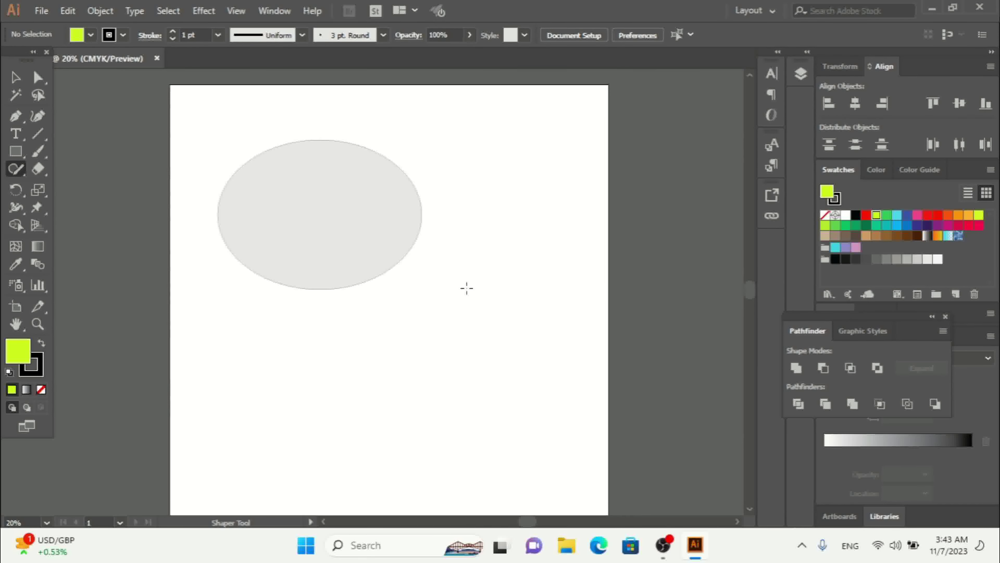
pyautogui.moveTo(476, 145)
pyautogui.mouseDown()
pyautogui.moveTo(634, 134)
pyautogui.moveTo(648, 273)
pyautogui.moveTo(515, 280)
pyautogui.moveTo(478, 130)
pyautogui.mouseUp()
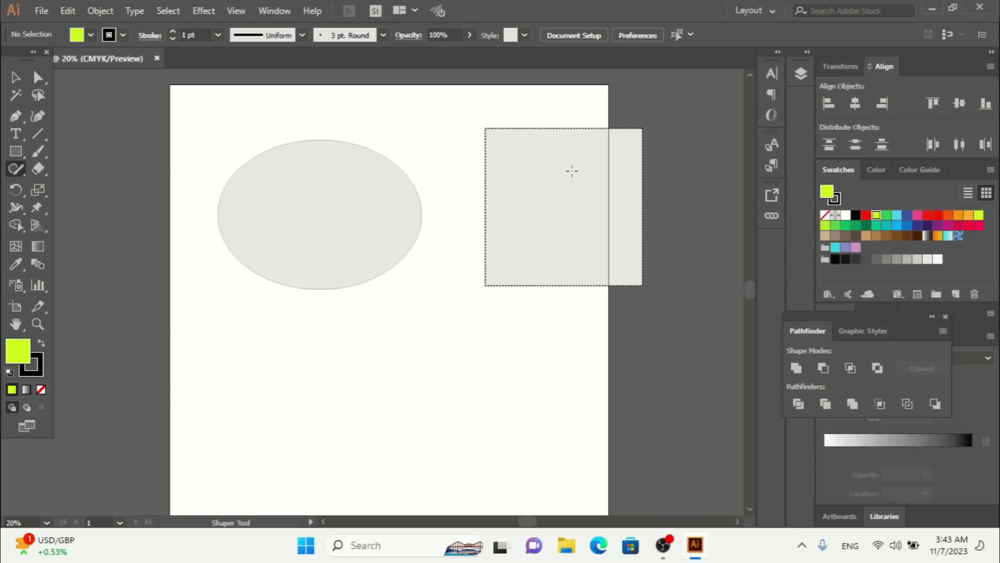
pyautogui.moveTo(290, 329)
pyautogui.mouseDown()
pyautogui.moveTo(373, 435)
pyautogui.moveTo(427, 318)
pyautogui.moveTo(275, 315)
pyautogui.mouseUp()
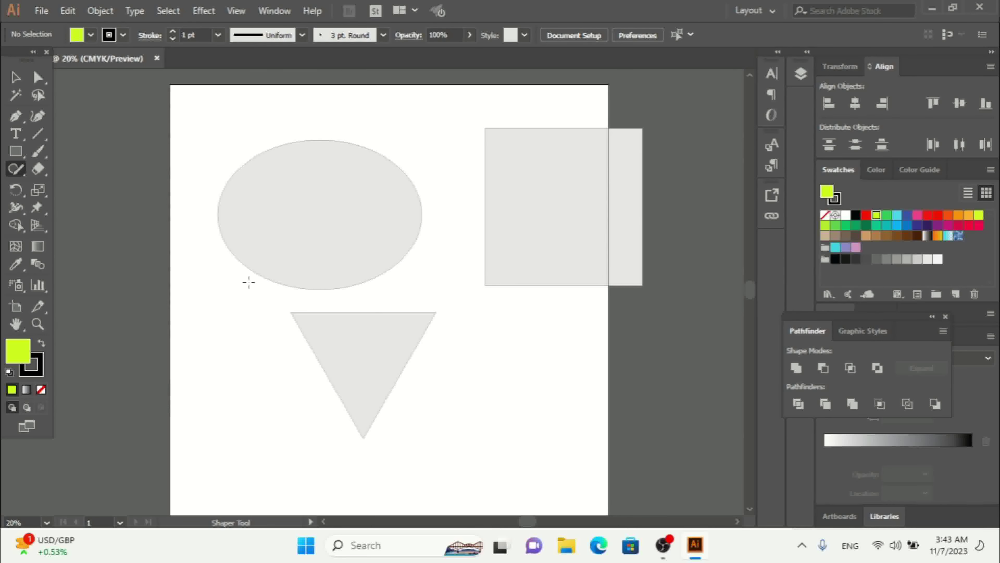
# Draw a large lime hexagon overlapping the square and triangle with the Polygon tool, discarding a second trial hexagon beside the artboard
pyautogui.click(15, 153)
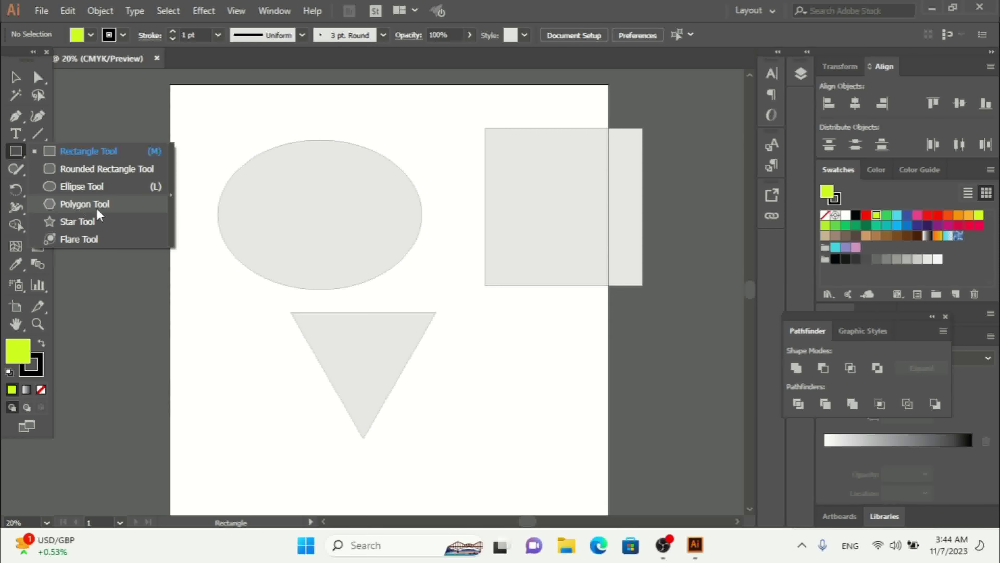
pyautogui.click(51, 211)
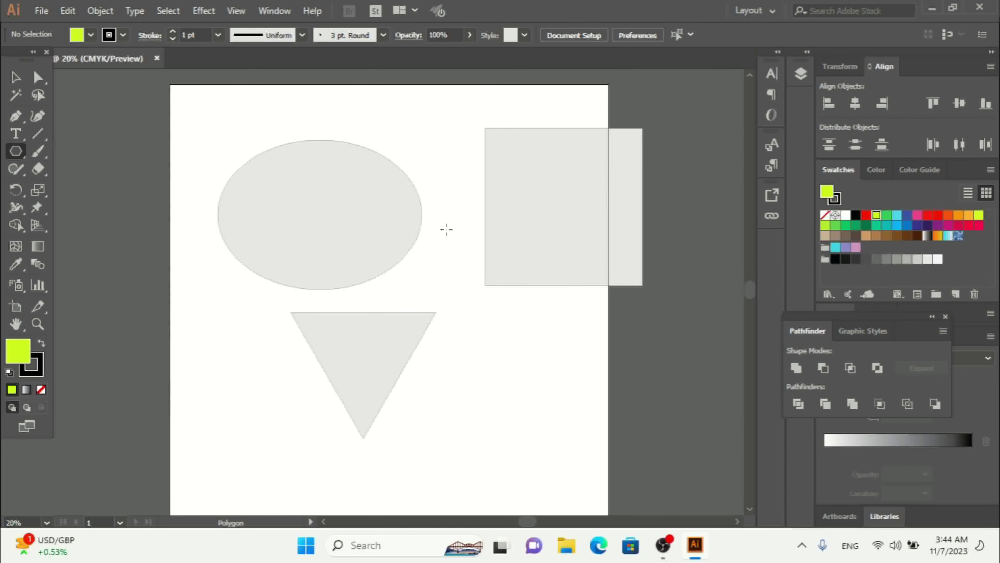
pyautogui.moveTo(475, 332); pyautogui.dragTo(576, 388)
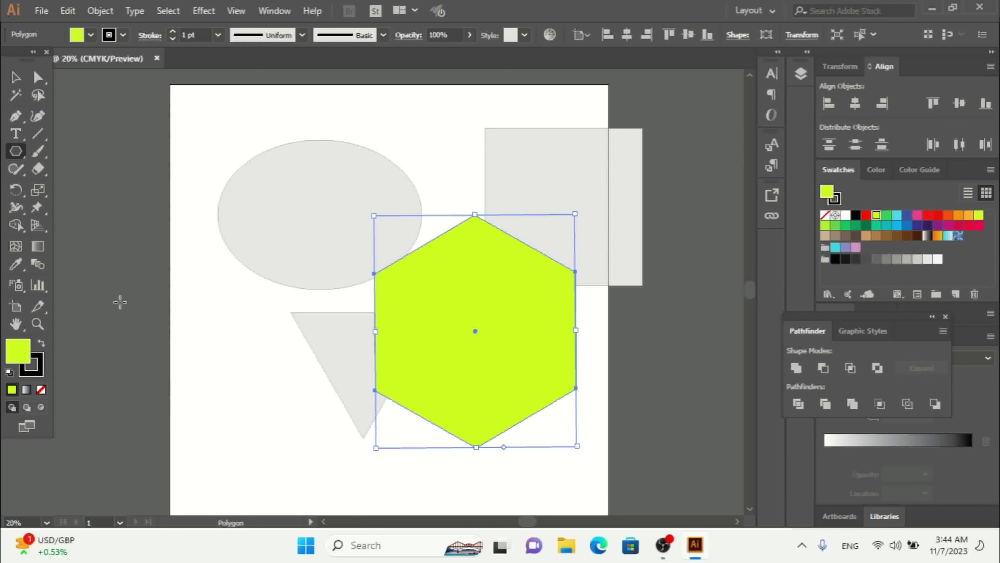
pyautogui.moveTo(114, 310); pyautogui.dragTo(176, 275)
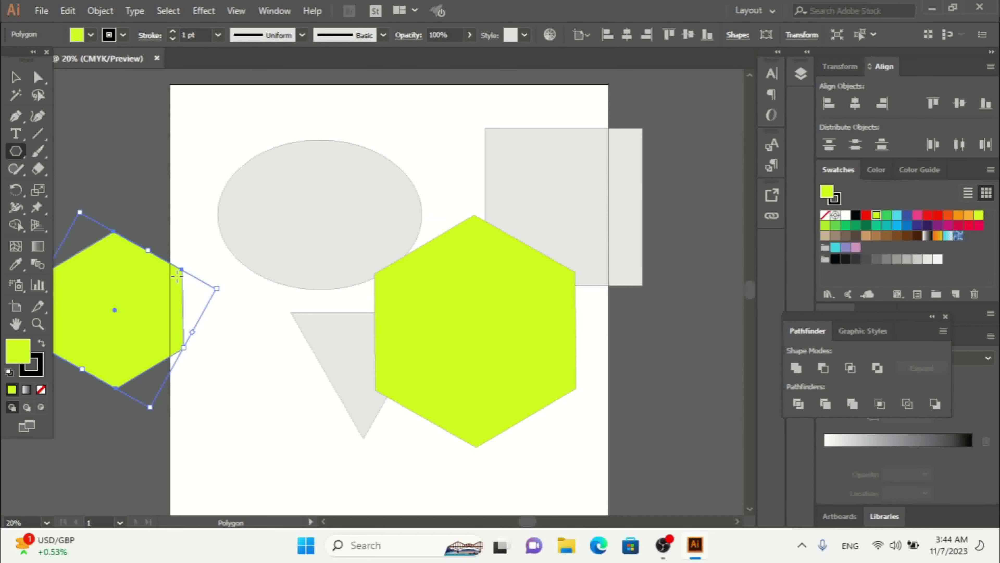
pyautogui.press('Delete')
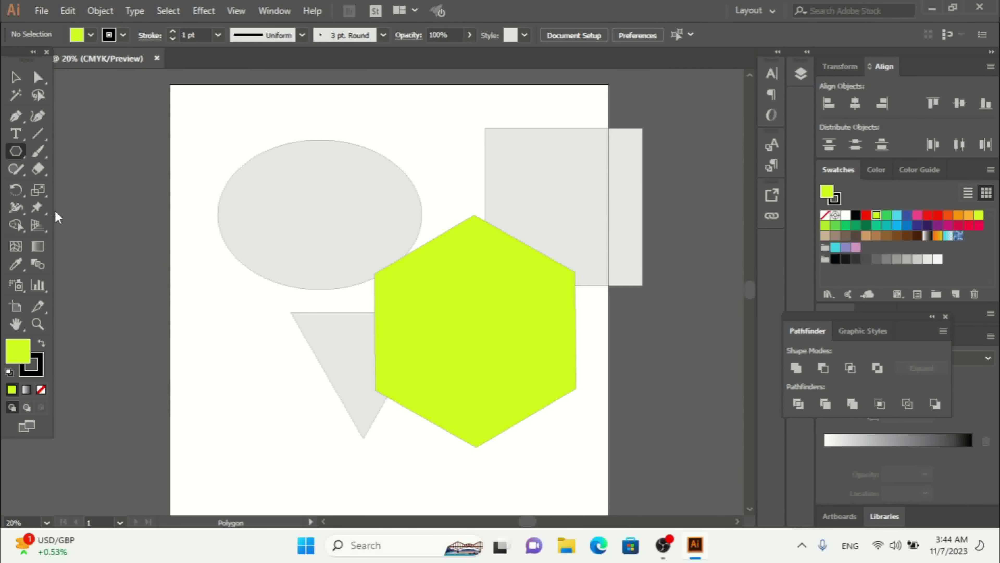
# Sketch a smaller hexagon across the artboard's left edge with the Shaper tool
pyautogui.moveTo(22, 173); pyautogui.dragTo(84, 169)
pyautogui.moveTo(109, 335)
pyautogui.mouseDown()
pyautogui.moveTo(180, 269)
pyautogui.moveTo(224, 336)
pyautogui.moveTo(237, 403)
pyautogui.moveTo(180, 476)
pyautogui.moveTo(142, 420)
pyautogui.moveTo(141, 388)
pyautogui.moveTo(107, 331)
pyautogui.mouseUp()
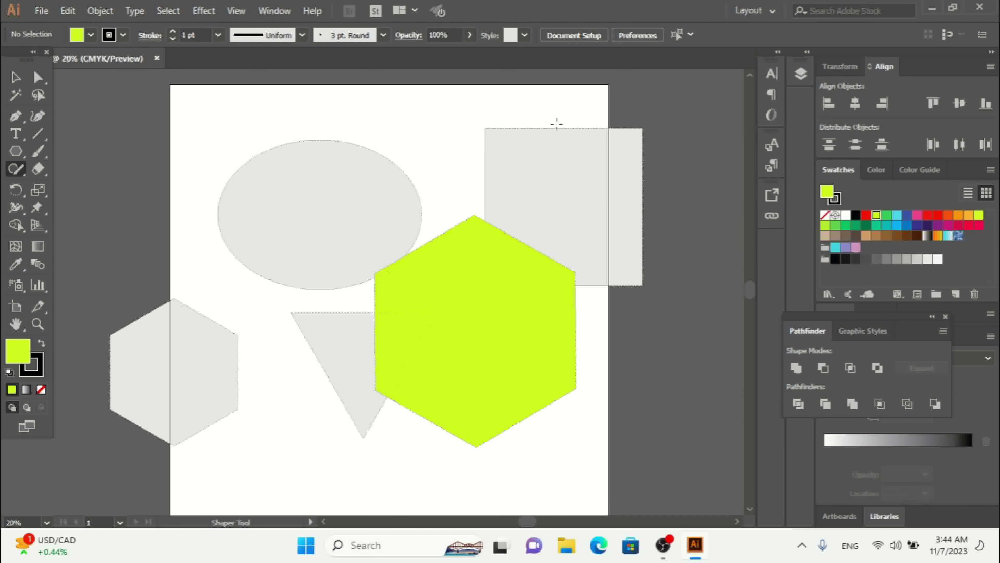
# Sketch straight lines with the Shaper tool: one through the square, three crossing the ellipse and a diagonal at the artboard's upper-left corner
pyautogui.moveTo(562, 158); pyautogui.dragTo(573, 284)
pyautogui.moveTo(313, 146); pyautogui.dragTo(316, 307)
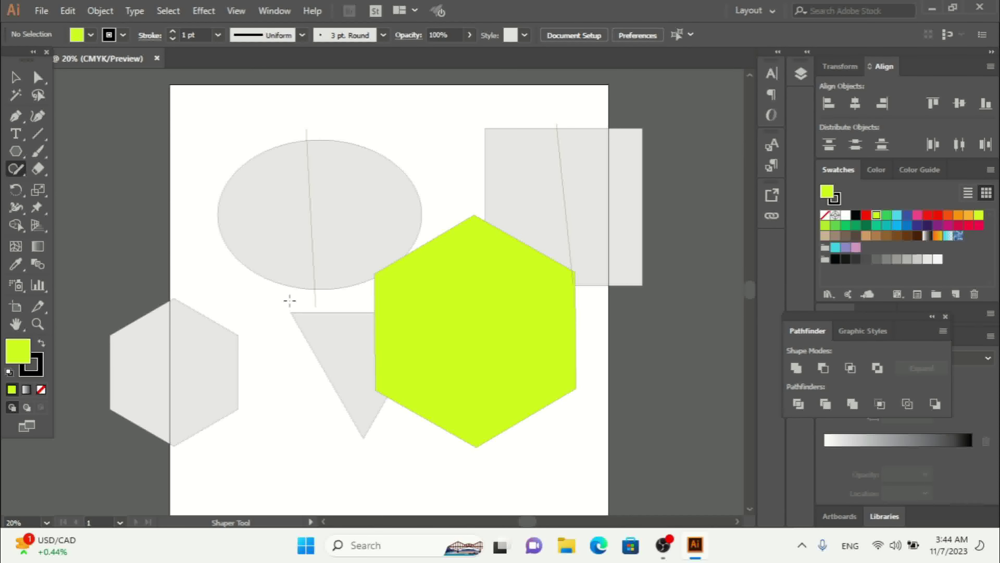
pyautogui.moveTo(391, 203); pyautogui.dragTo(185, 211)
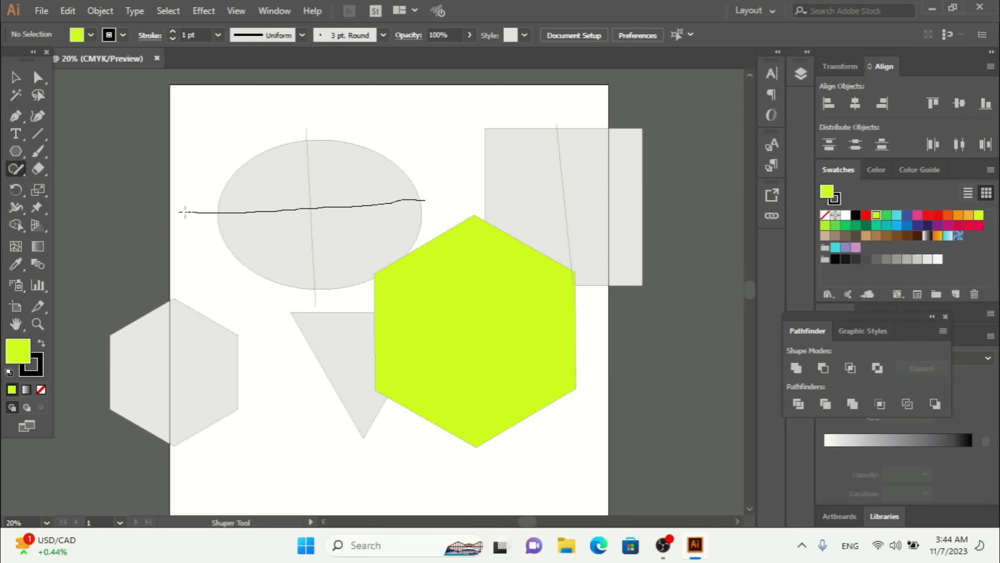
pyautogui.moveTo(389, 137); pyautogui.dragTo(205, 279)
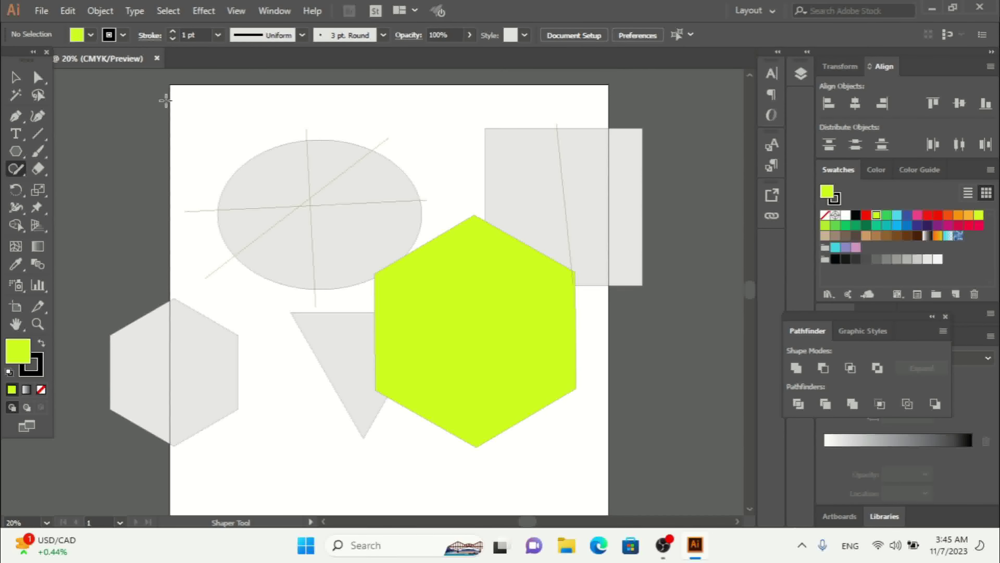
pyautogui.moveTo(207, 89); pyautogui.dragTo(116, 184)
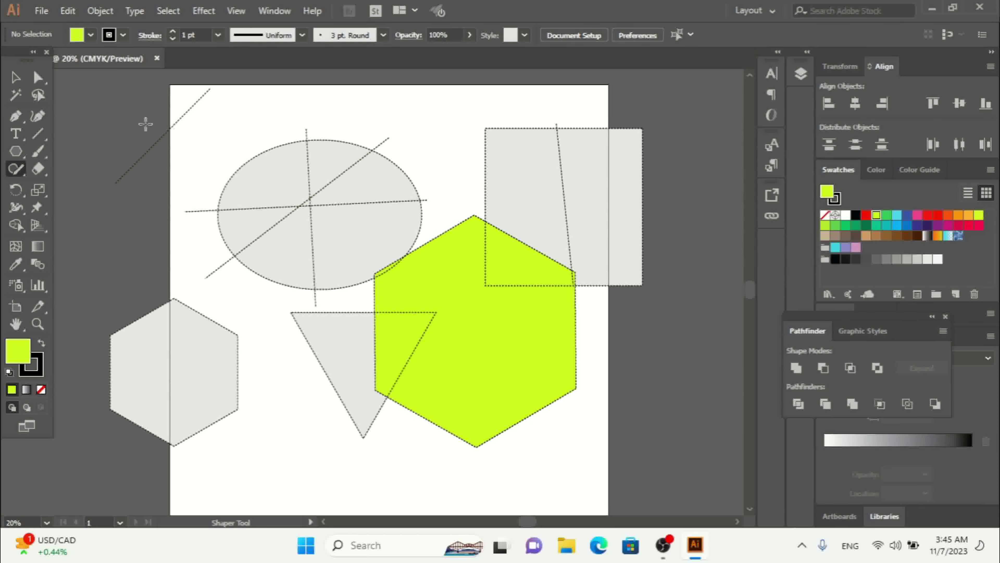
# Move the diagonal line from the artboard's upper-left corner onto the ellipse's right half, and deselect it
pyautogui.click(15, 77)
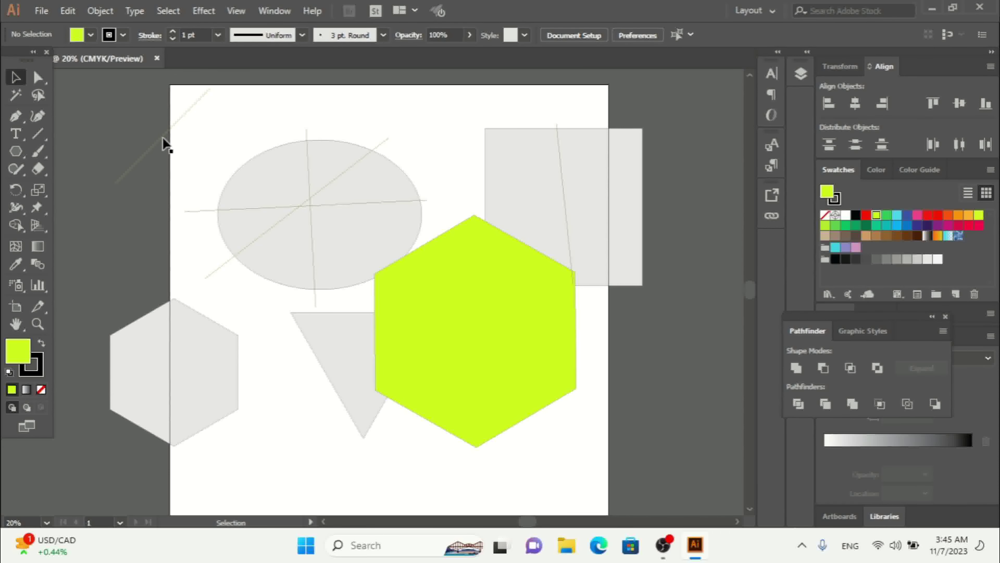
pyautogui.click(359, 219)
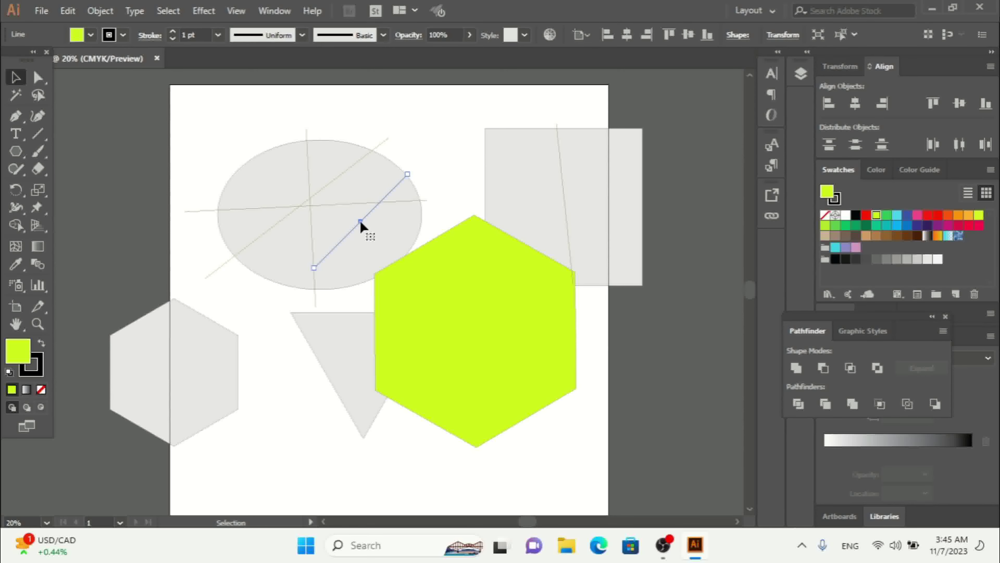
pyautogui.click(39, 77)
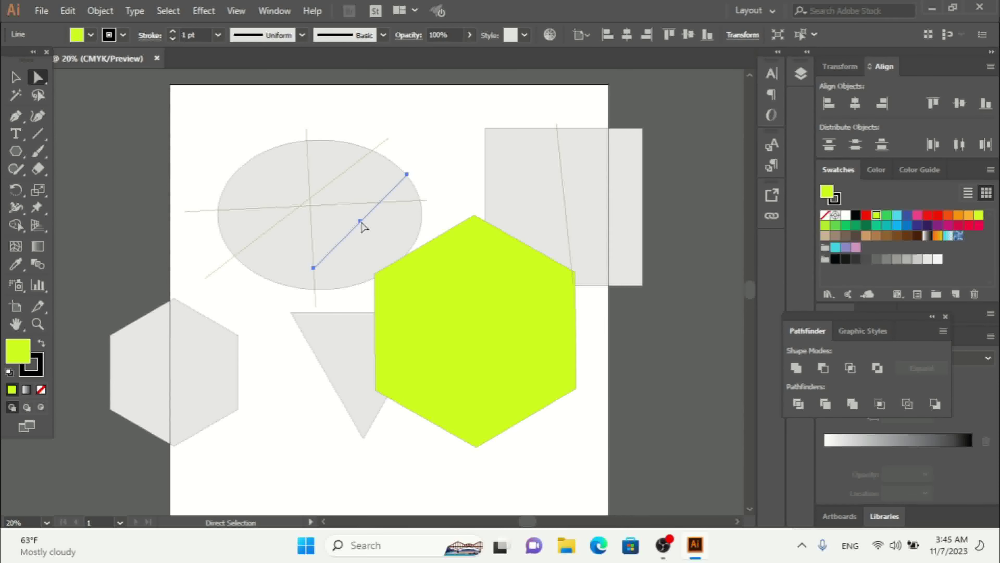
pyautogui.click(425, 148)
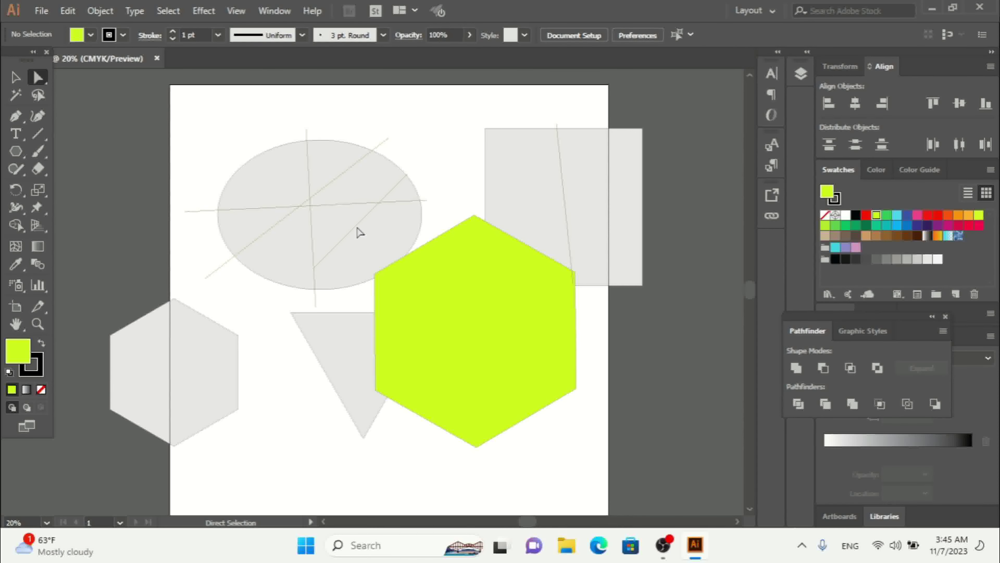
# Move the nearly horizontal line off the ellipse to above it, extending past the artboard's left edge
pyautogui.click(359, 224)
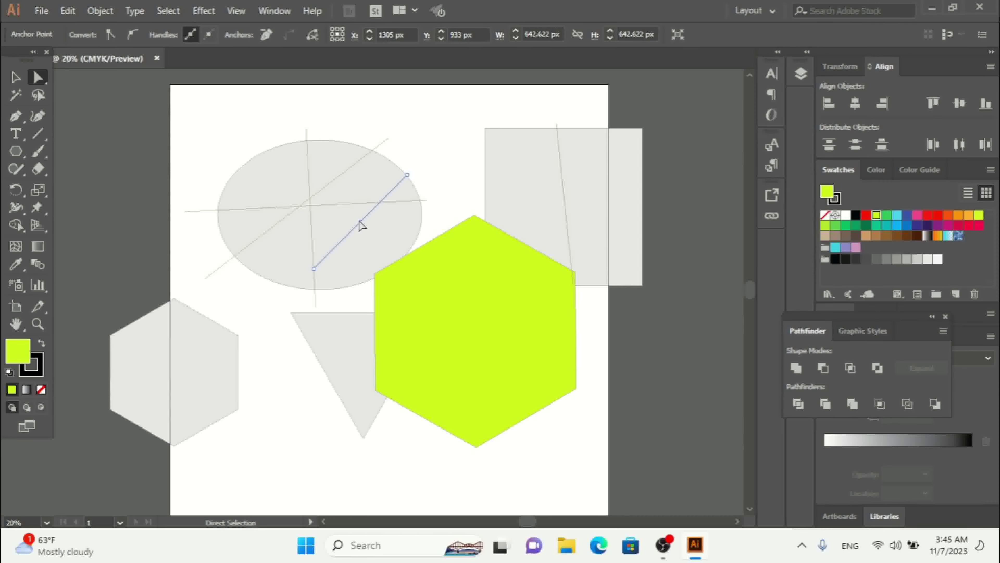
pyautogui.click(361, 224)
pyautogui.click(444, 136)
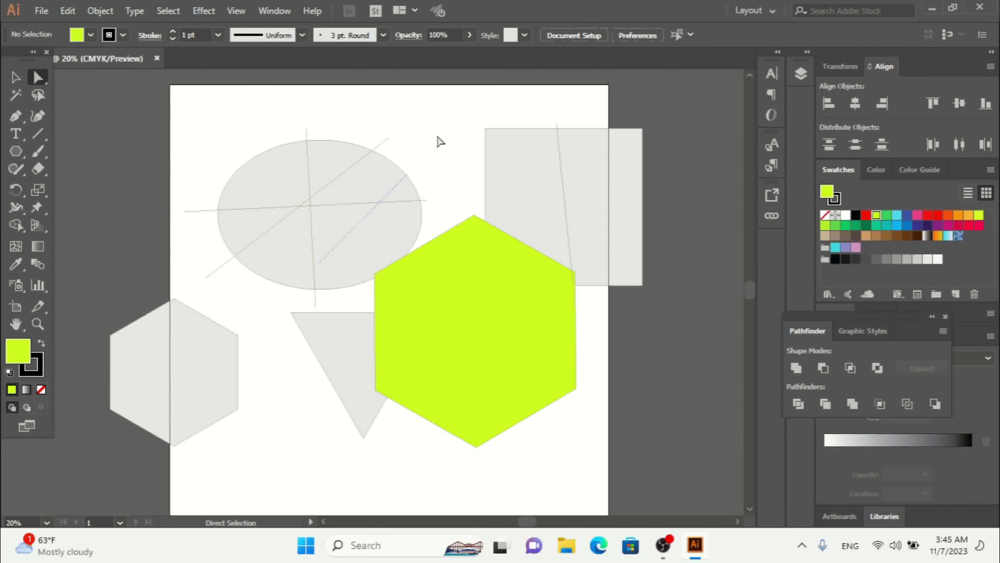
pyautogui.click(374, 204)
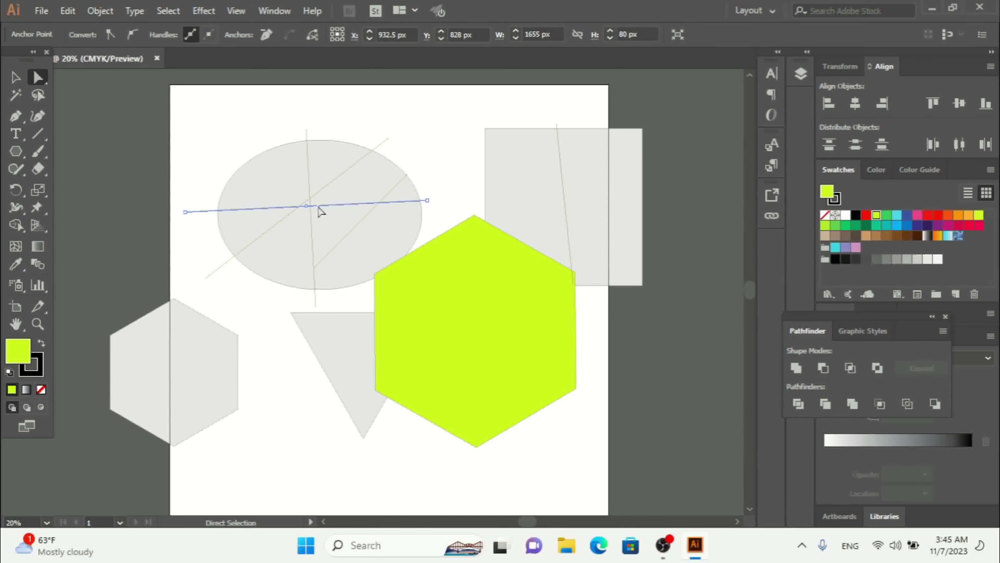
pyautogui.click(306, 213)
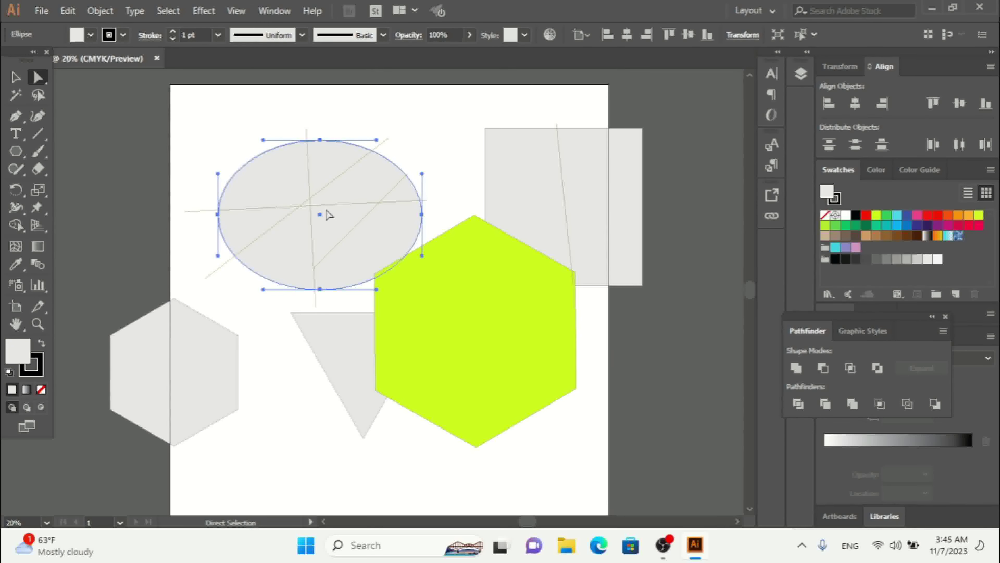
pyautogui.moveTo(327, 210); pyautogui.dragTo(254, 113)
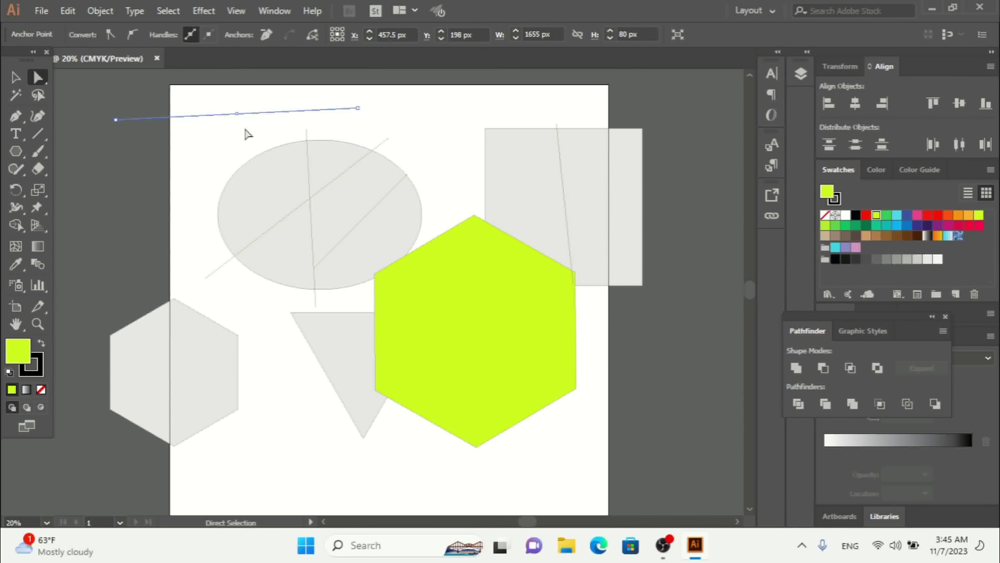
# Stretch the left endpoint of the line above the ellipse outward and down, and delete the whole line
pyautogui.click(238, 115)
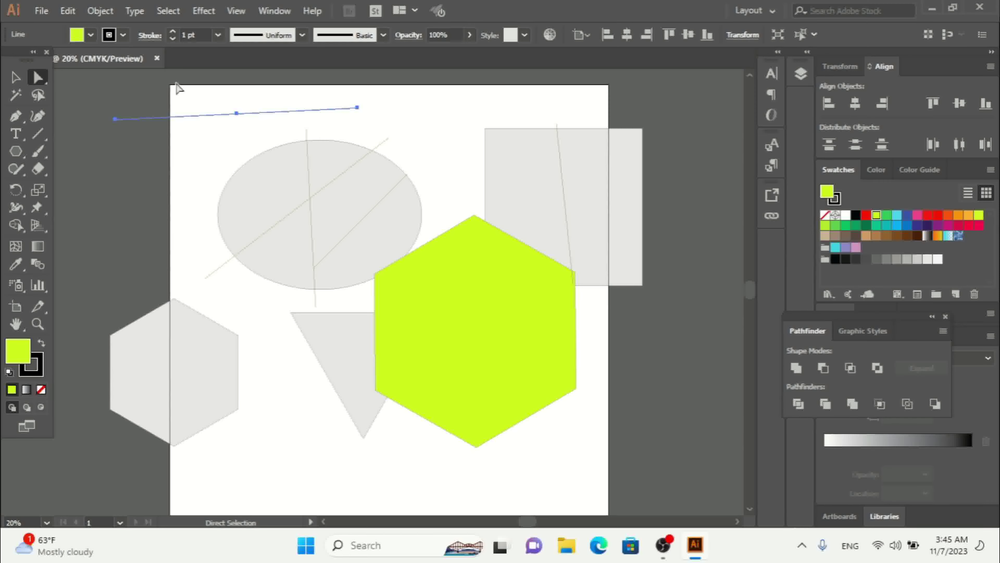
pyautogui.click(116, 127)
pyautogui.click(114, 120)
pyautogui.moveTo(114, 119); pyautogui.dragTo(75, 153)
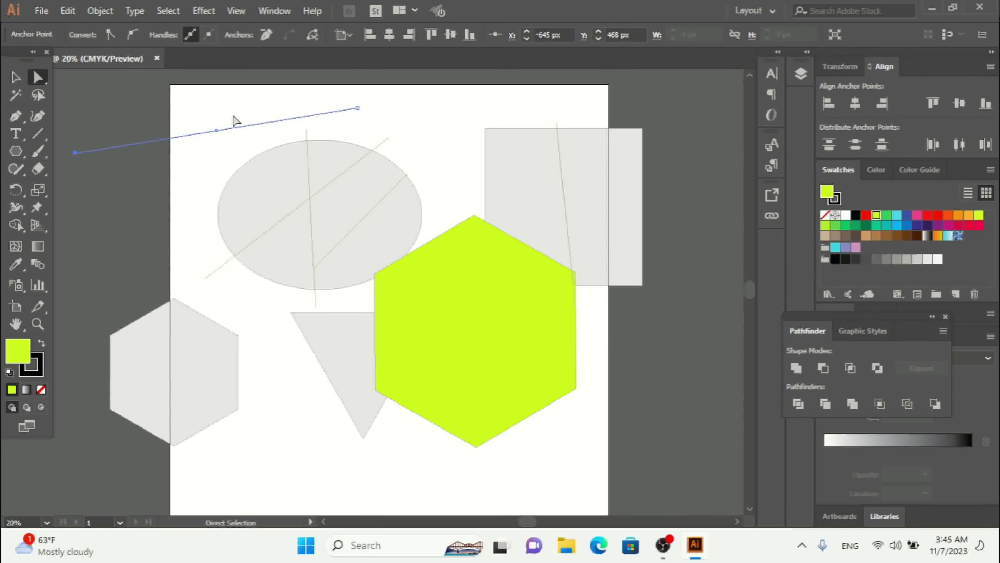
pyautogui.click(216, 132)
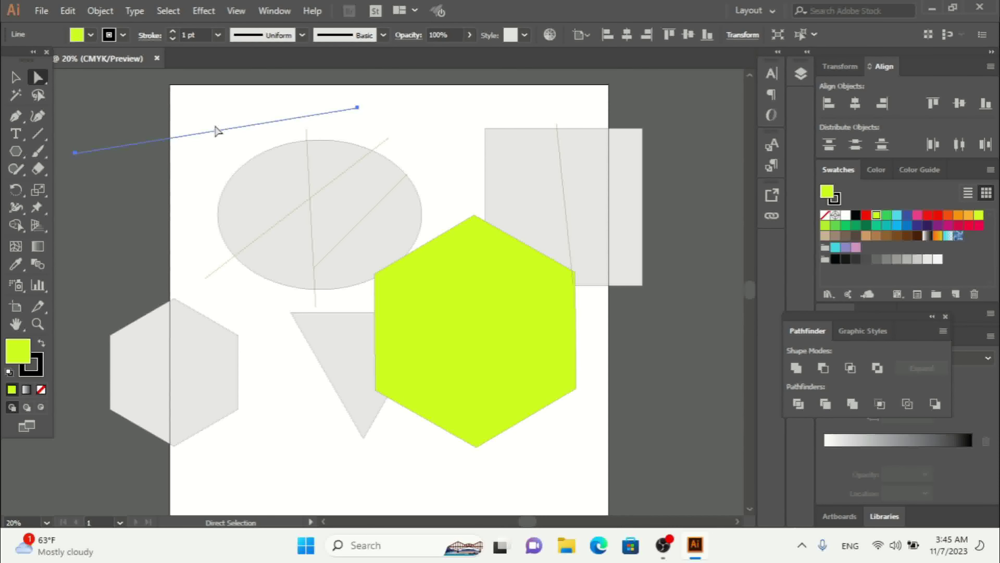
pyautogui.press('Delete')
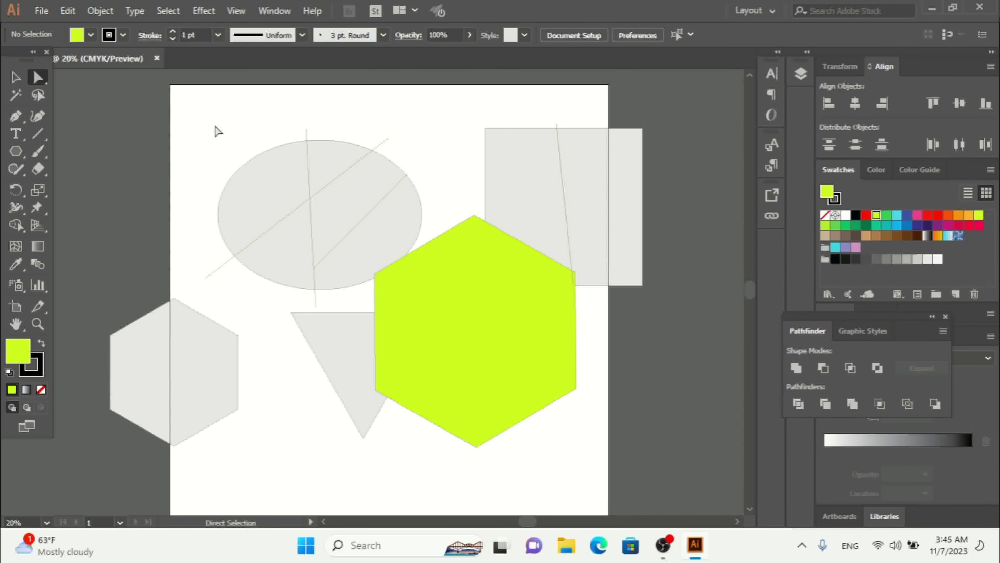
# Pull the left handle of the ellipse's top anchor outward to distort it, and convert that anchor to a corner point
pyautogui.click(333, 195)
pyautogui.click(320, 140)
pyautogui.moveTo(263, 140); pyautogui.dragTo(128, 100)
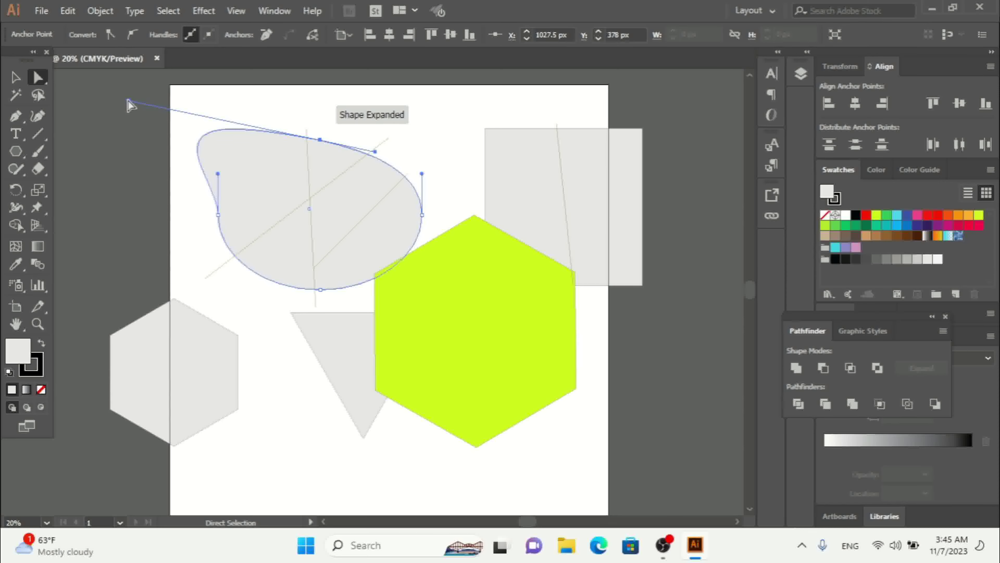
pyautogui.click(112, 37)
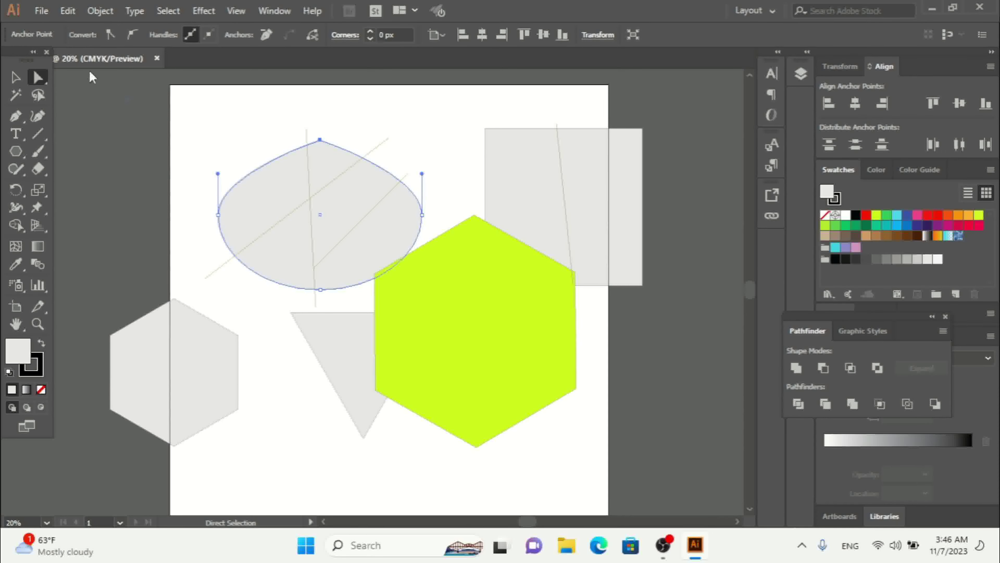
# Shift the square and its line slightly to the right, and delete all artwork from the artboard
pyautogui.click(15, 170)
pyautogui.moveTo(15, 175); pyautogui.dragTo(113, 180)
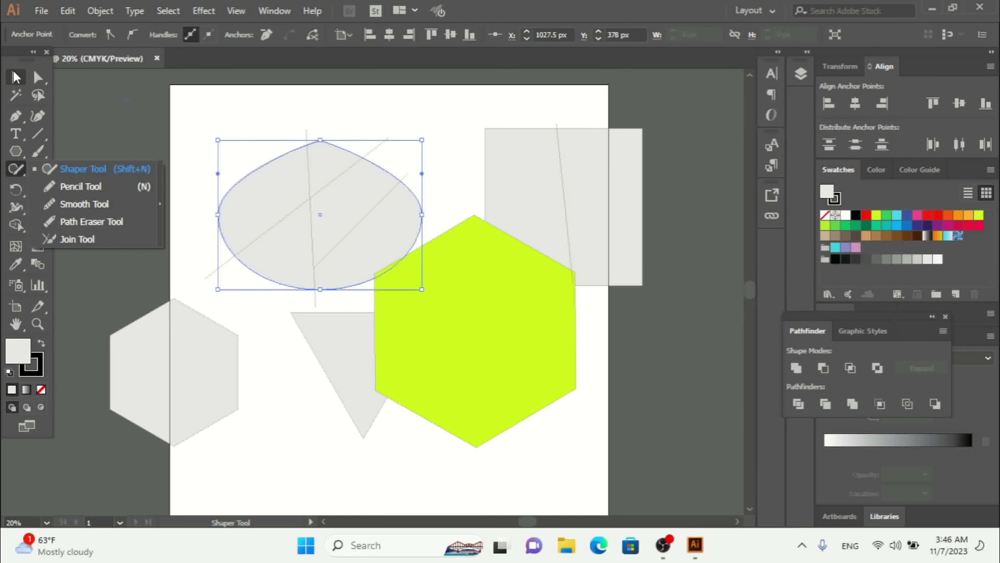
pyautogui.click(16, 77)
pyautogui.click(101, 78)
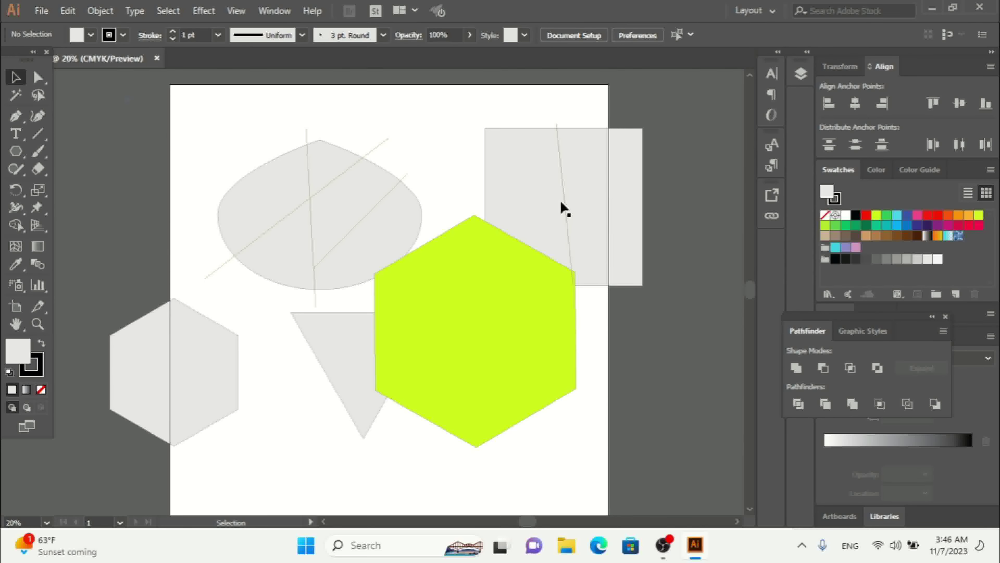
pyautogui.click(600, 197)
pyautogui.moveTo(539, 197); pyautogui.dragTo(575, 192)
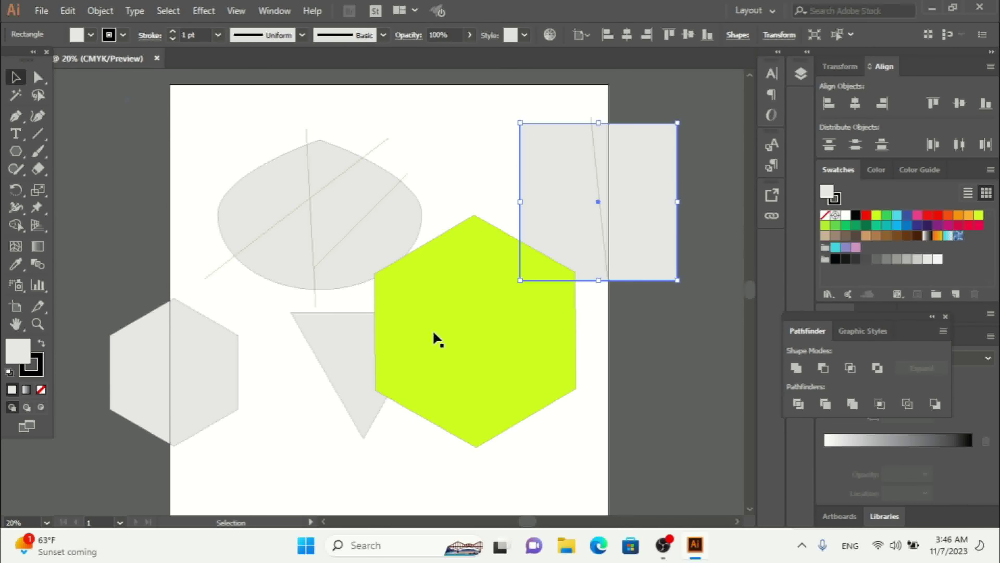
pyautogui.moveTo(597, 469); pyautogui.dragTo(161, 156)
pyautogui.press('Delete')
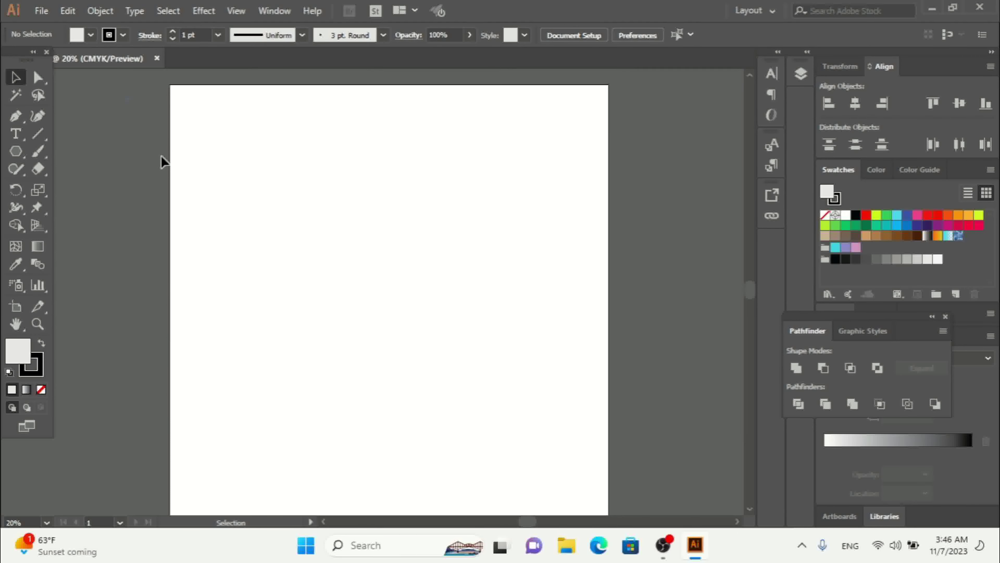
# Draw several freehand curves with the Pencil tool over the upper artboard, plus a long wavy one across its middle
pyautogui.click(16, 171)
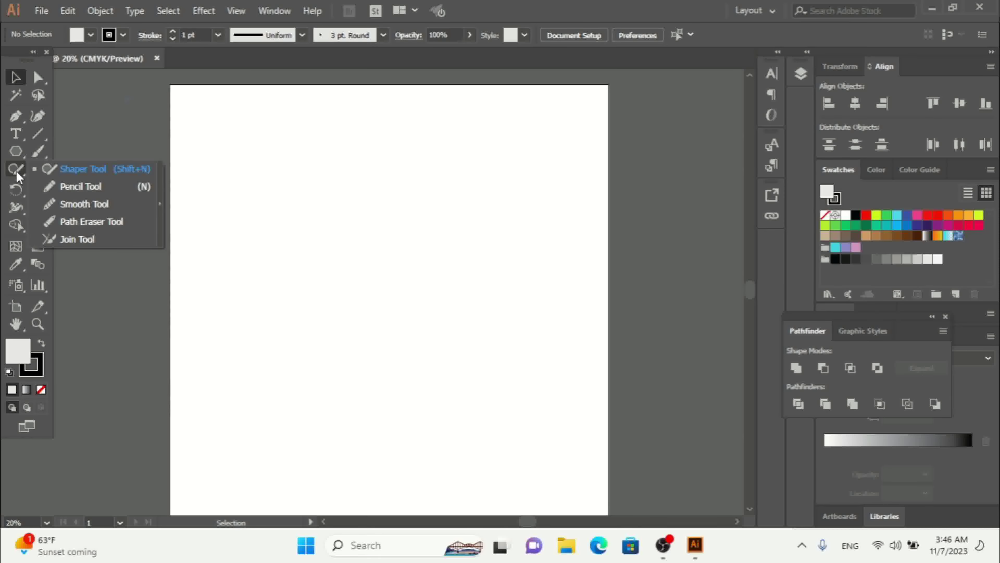
pyautogui.click(87, 191)
pyautogui.moveTo(339, 165)
pyautogui.mouseDown()
pyautogui.moveTo(335, 191)
pyautogui.moveTo(243, 226)
pyautogui.mouseUp()
pyautogui.moveTo(300, 253)
pyautogui.mouseDown()
pyautogui.moveTo(369, 198)
pyautogui.moveTo(343, 161)
pyautogui.mouseUp()
pyautogui.moveTo(366, 269)
pyautogui.mouseDown()
pyautogui.moveTo(291, 285)
pyautogui.moveTo(263, 249)
pyautogui.mouseUp()
pyautogui.moveTo(347, 246)
pyautogui.mouseDown()
pyautogui.moveTo(393, 234)
pyautogui.moveTo(404, 181)
pyautogui.mouseUp()
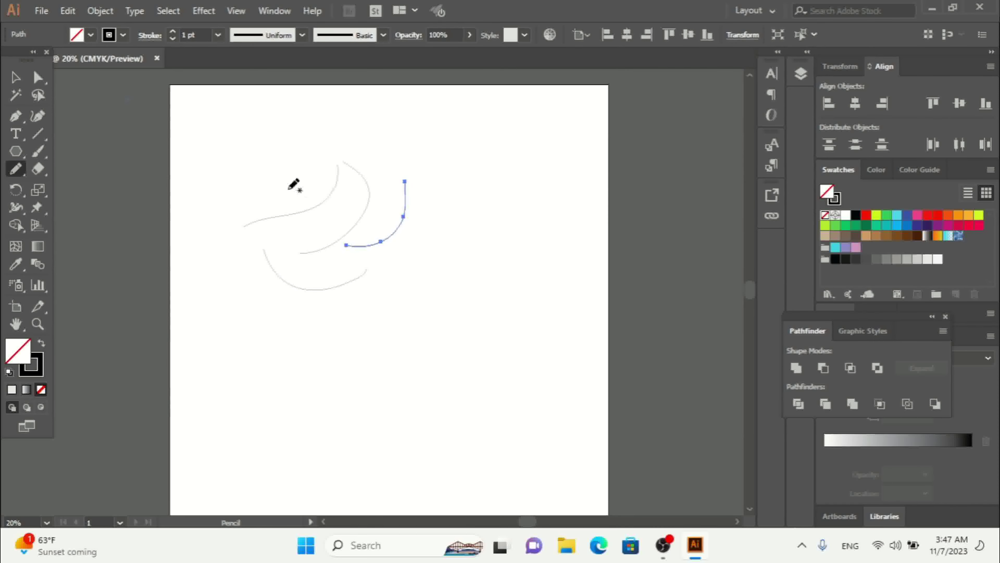
pyautogui.moveTo(460, 129)
pyautogui.mouseDown()
pyautogui.moveTo(519, 133)
pyautogui.moveTo(460, 129)
pyautogui.mouseUp()
pyautogui.moveTo(469, 91); pyautogui.dragTo(554, 75)
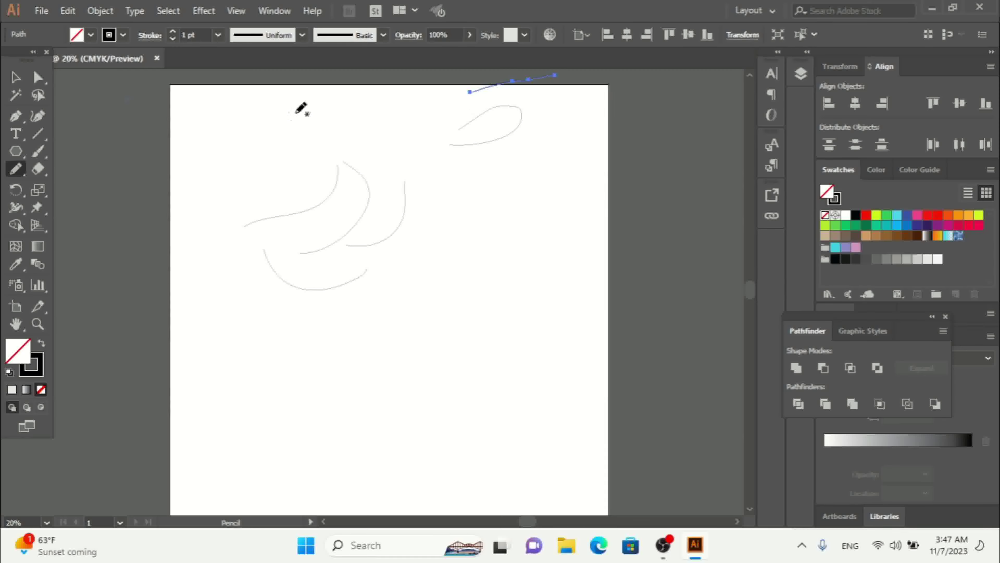
pyautogui.moveTo(272, 118); pyautogui.dragTo(241, 145)
pyautogui.moveTo(320, 94)
pyautogui.mouseDown()
pyautogui.moveTo(208, 107)
pyautogui.moveTo(187, 135)
pyautogui.mouseUp()
pyautogui.moveTo(405, 96)
pyautogui.mouseDown()
pyautogui.moveTo(421, 144)
pyautogui.moveTo(383, 161)
pyautogui.moveTo(398, 96)
pyautogui.mouseUp()
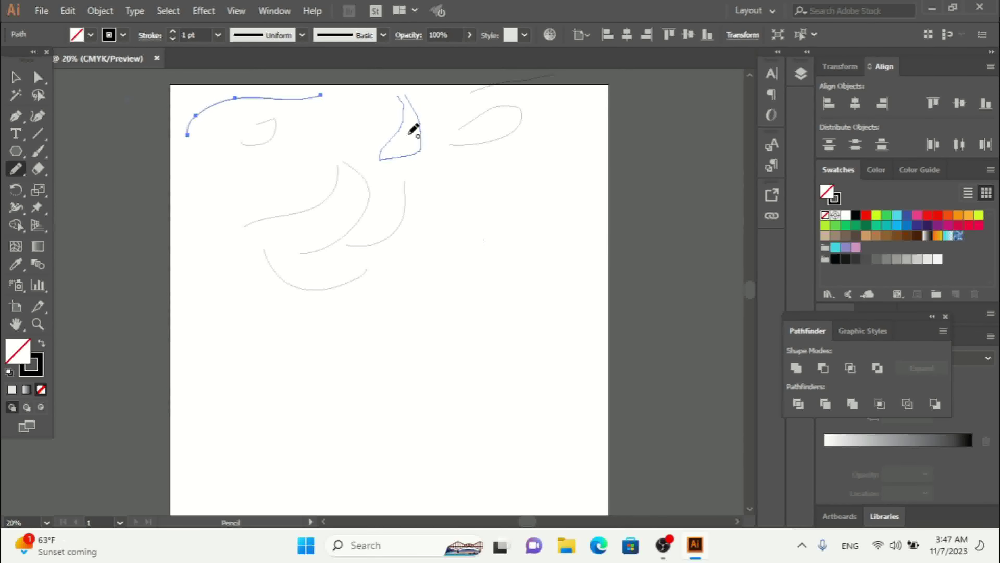
pyautogui.moveTo(571, 190)
pyautogui.mouseDown()
pyautogui.moveTo(517, 279)
pyautogui.moveTo(315, 332)
pyautogui.moveTo(233, 383)
pyautogui.mouseUp()
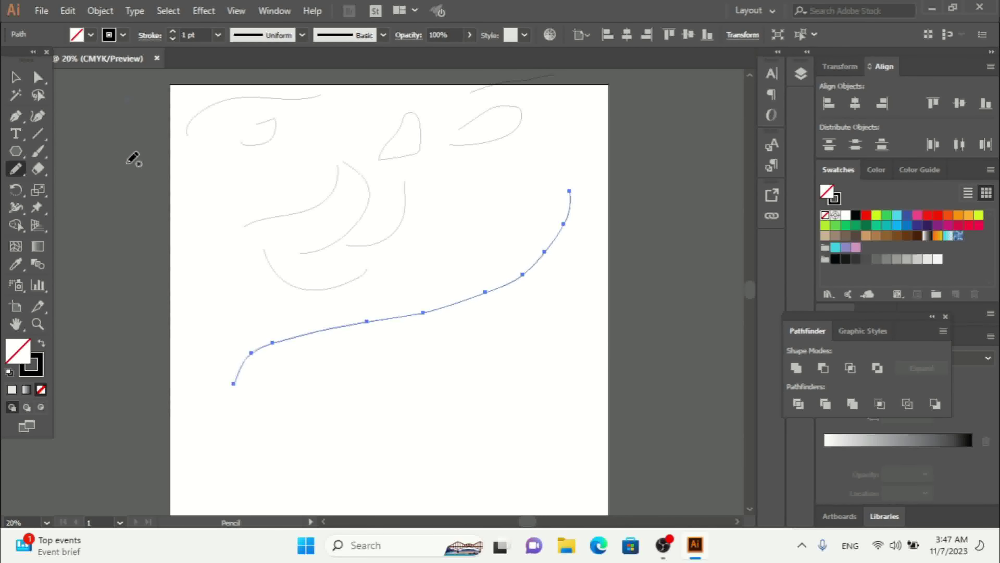
# Undo all the freehand pencil strokes until the artboard is empty
pyautogui.hotkey('ctrl', 'z')
pyautogui.hotkey('ctrl', 'z')
pyautogui.hotkey('ctrl', 'z')
pyautogui.hotkey('ctrl', 'z')
pyautogui.hotkey('ctrl', 'z')
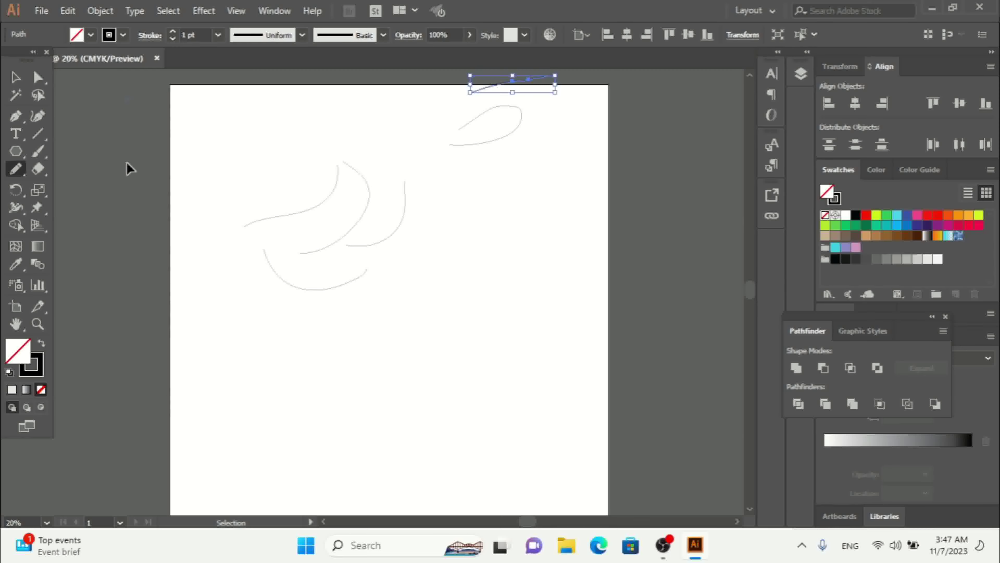
pyautogui.hotkey('ctrl', 'z')
pyautogui.hotkey('ctrl', 'z')
pyautogui.hotkey('ctrl', 'z')
pyautogui.hotkey('ctrl', 'z')
pyautogui.hotkey('ctrl', 'z')
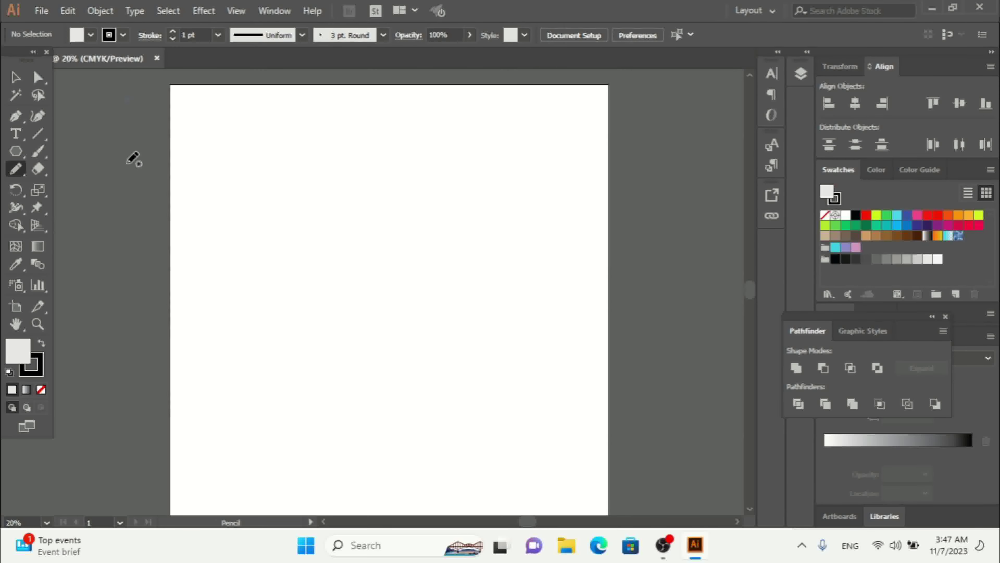
# Sketch a square on the artboard's upper left with the Shaper tool, and draw a wavy Pencil line diagonally across it
pyautogui.moveTo(22, 171); pyautogui.dragTo(53, 172)
pyautogui.moveTo(228, 170)
pyautogui.mouseDown()
pyautogui.moveTo(358, 302)
pyautogui.moveTo(227, 293)
pyautogui.moveTo(215, 176)
pyautogui.mouseUp()
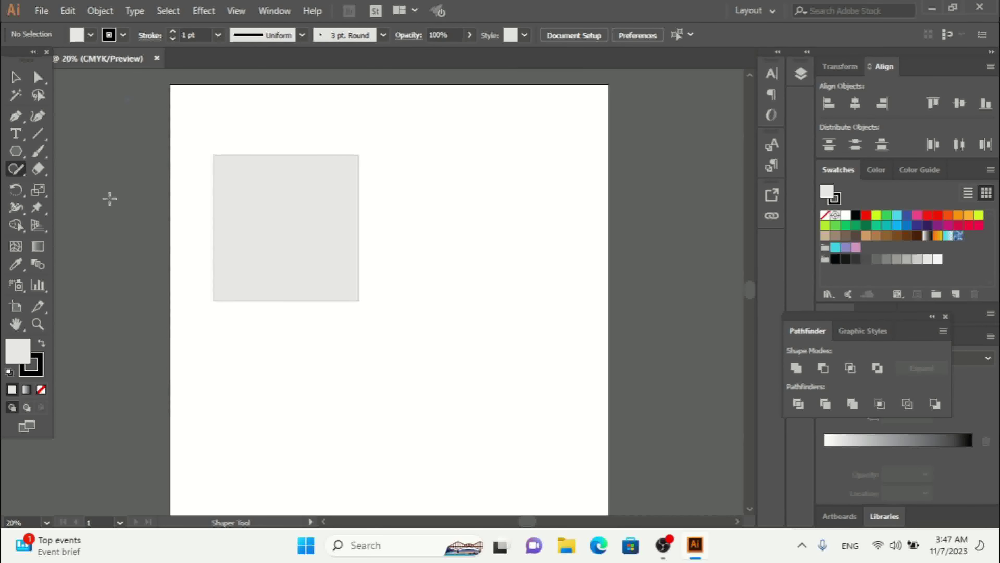
pyautogui.moveTo(23, 174); pyautogui.dragTo(23, 175)
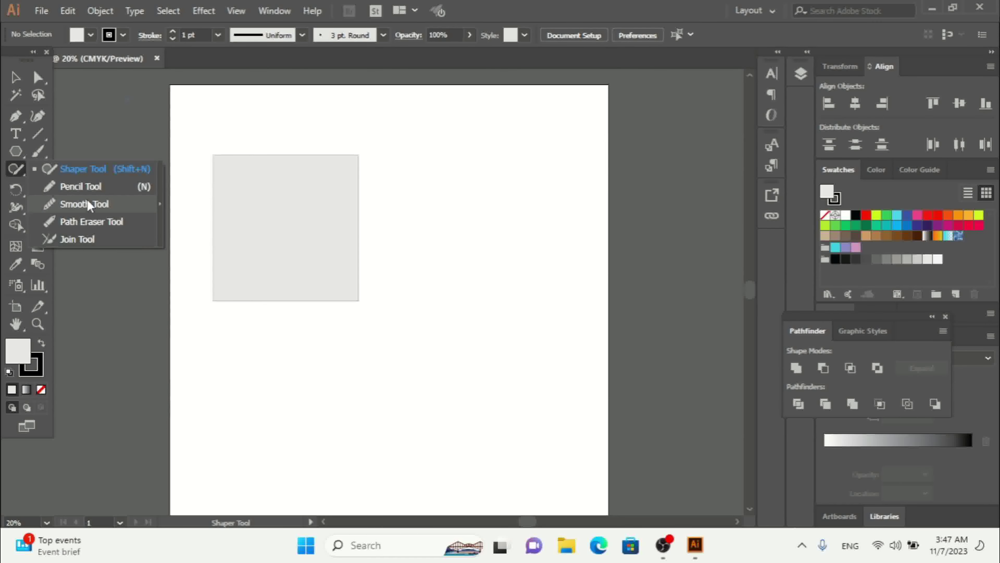
pyautogui.click(97, 191)
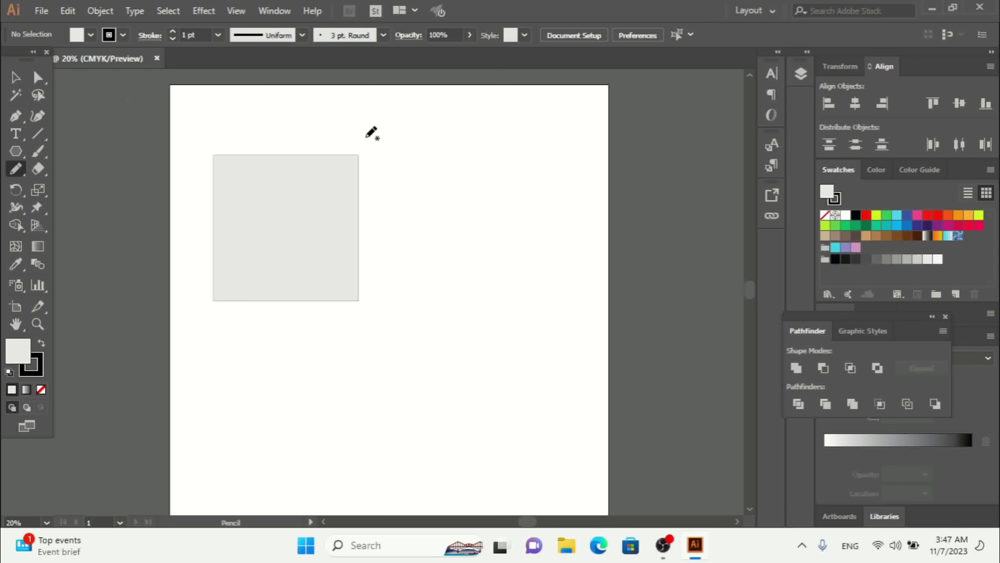
pyautogui.moveTo(366, 136)
pyautogui.mouseDown()
pyautogui.moveTo(346, 191)
pyautogui.moveTo(267, 222)
pyautogui.moveTo(231, 255)
pyautogui.moveTo(209, 283)
pyautogui.moveTo(191, 345)
pyautogui.mouseUp()
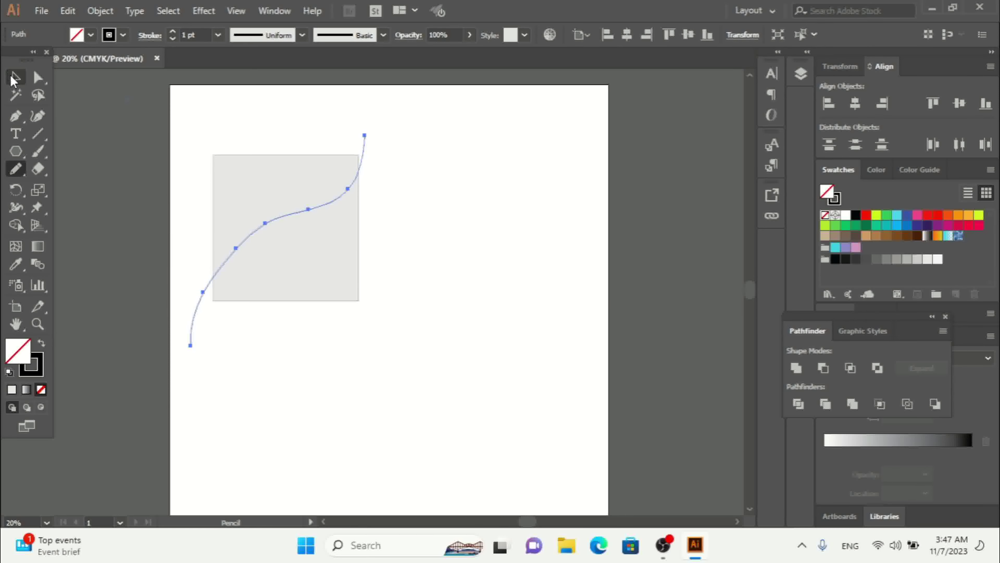
pyautogui.click(14, 77)
pyautogui.click(151, 160)
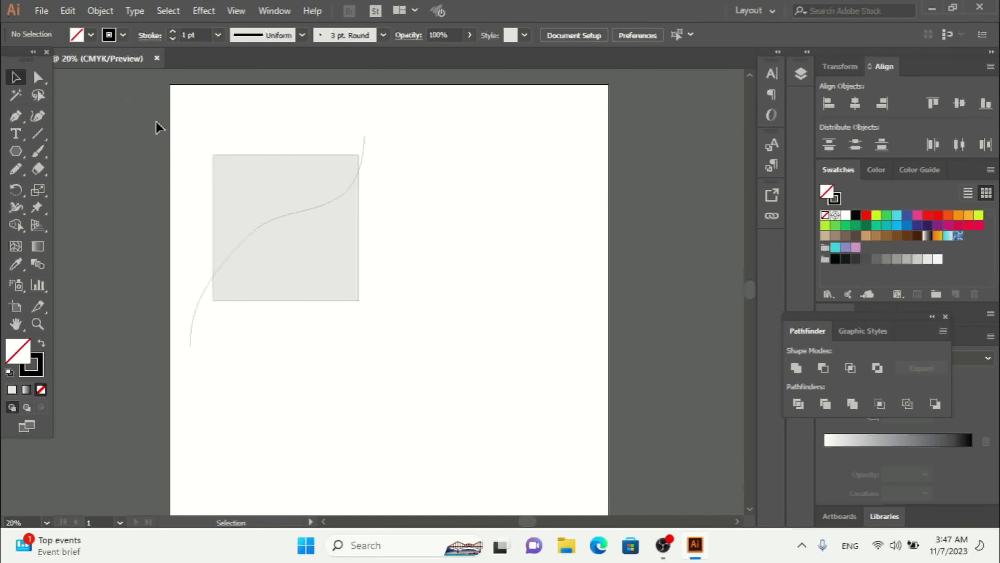
# Select the square and the curve, and fill the square's lower-right region with cyan using the Shape Builder tool
pyautogui.moveTo(154, 111)
pyautogui.mouseDown()
pyautogui.moveTo(328, 251)
pyautogui.moveTo(400, 343)
pyautogui.mouseUp()
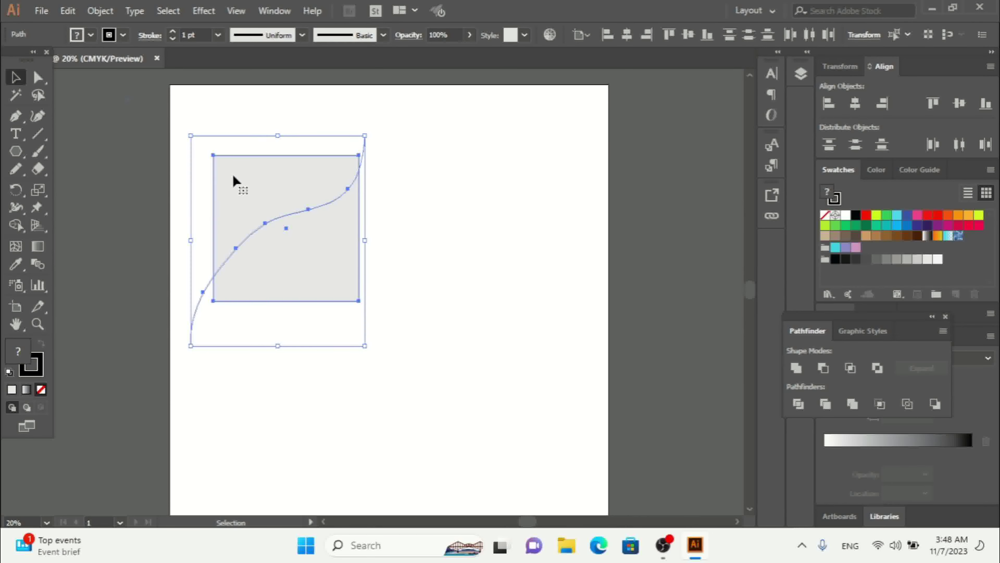
pyautogui.click(16, 226)
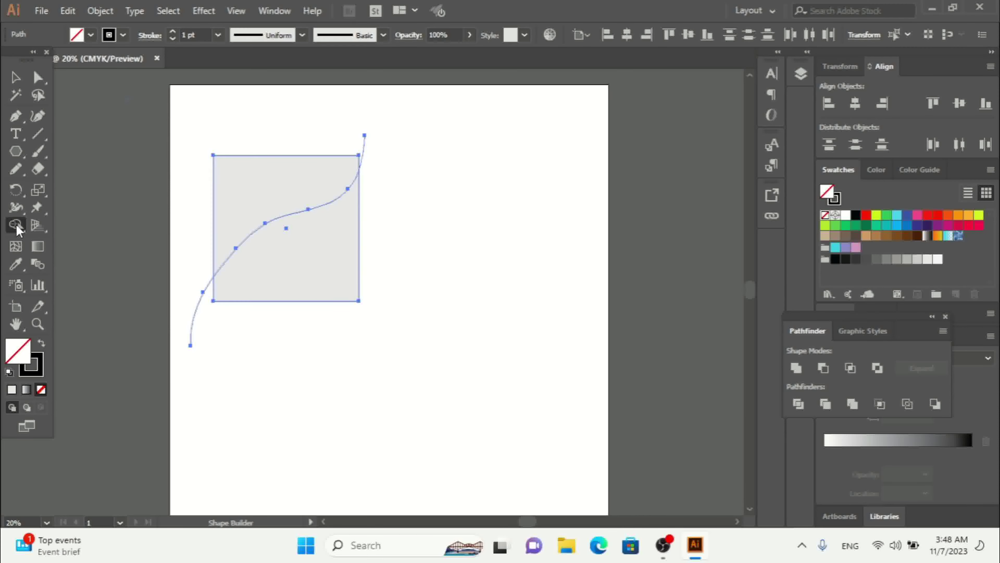
pyautogui.rightClick(16, 225)
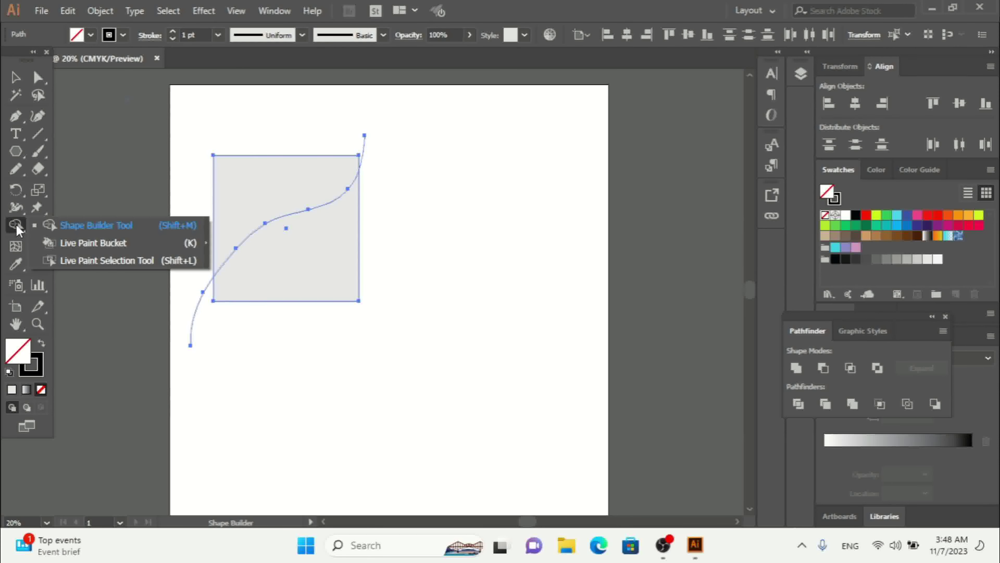
pyautogui.click(87, 228)
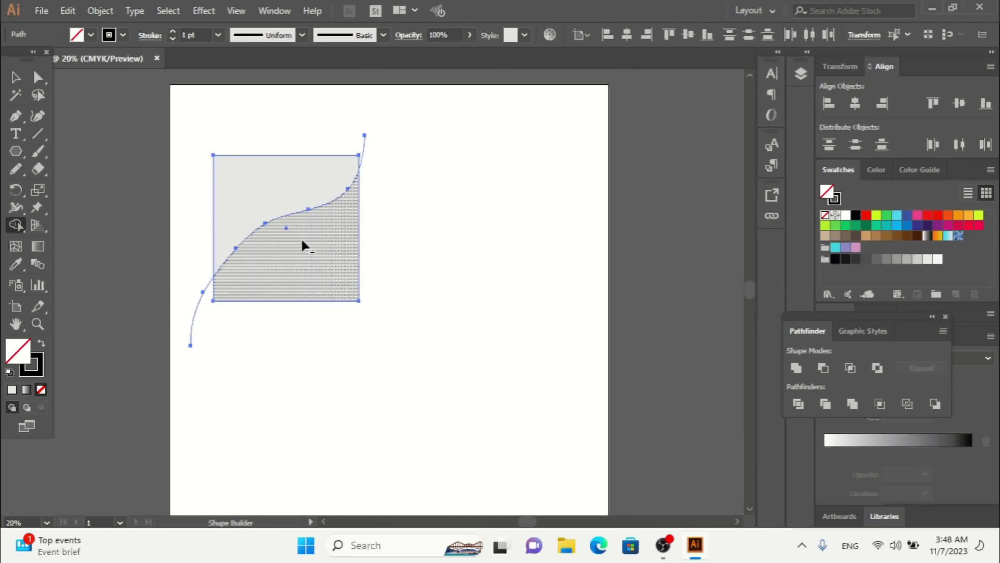
pyautogui.click(90, 35)
pyautogui.click(83, 61)
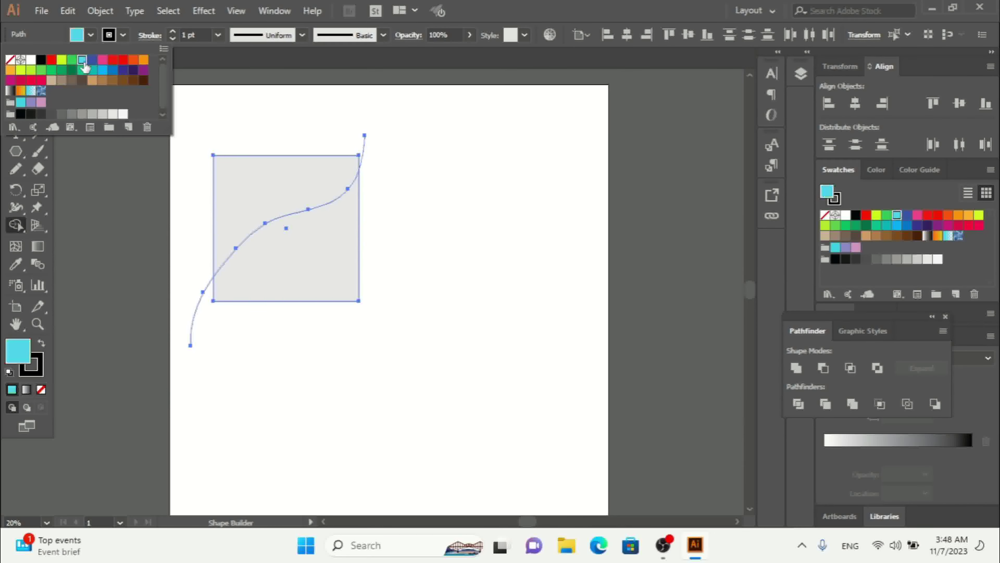
pyautogui.click(296, 250)
pyautogui.click(296, 249)
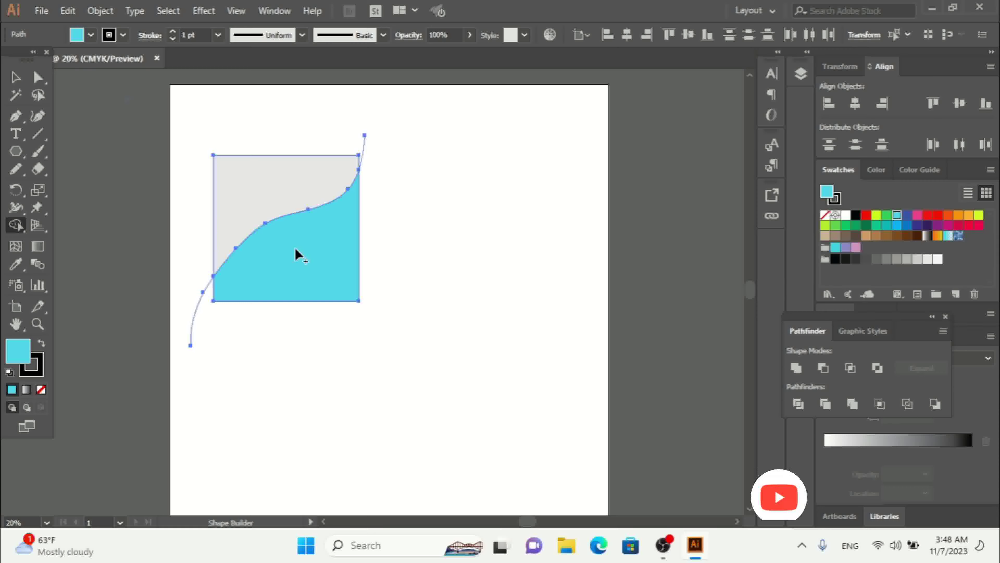
# Remove the two curve ends protruding from the square with the Shape Builder tool, and deselect the artwork
pyautogui.keyDown('alt'); pyautogui.click(195, 315); pyautogui.keyUp('alt')
pyautogui.moveTo(364, 138); pyautogui.dragTo(404, 156)
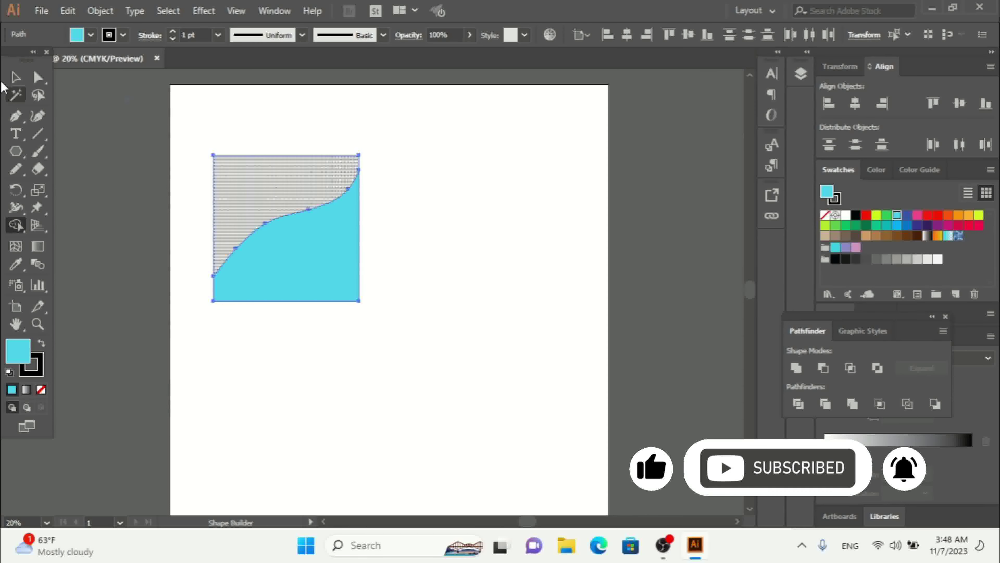
pyautogui.press('v')
pyautogui.click(493, 274)
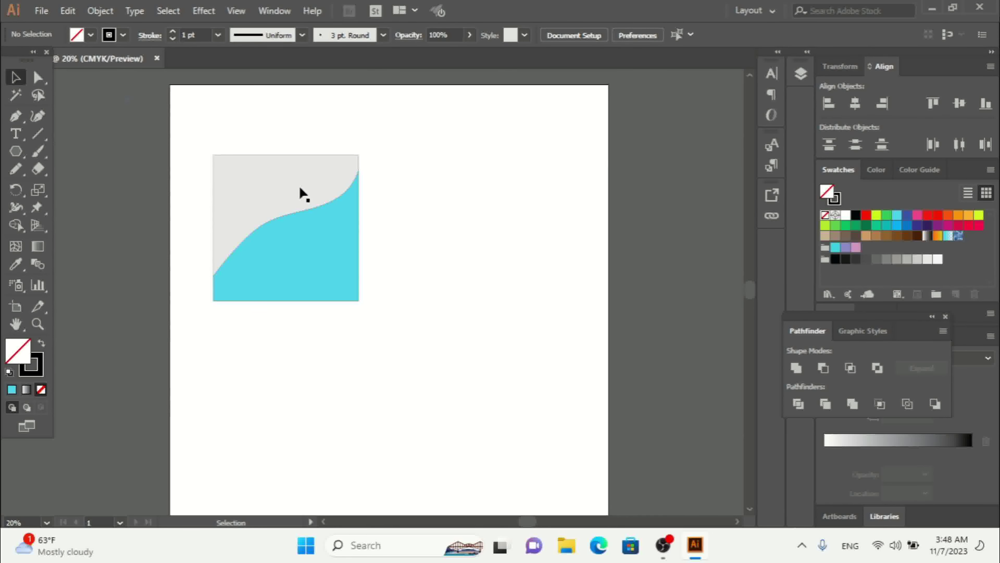
# Fill the square's grey upper-left part with the orange-red swatch, keeping it in place, and deselect it
pyautogui.moveTo(300, 192); pyautogui.dragTo(228, 141)
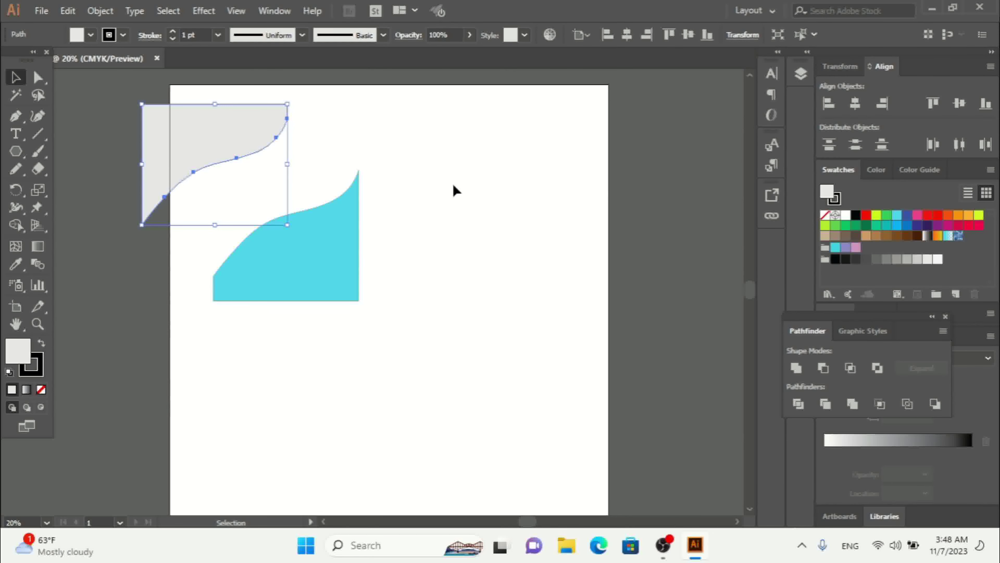
pyautogui.hotkey('ctrl', 'z')
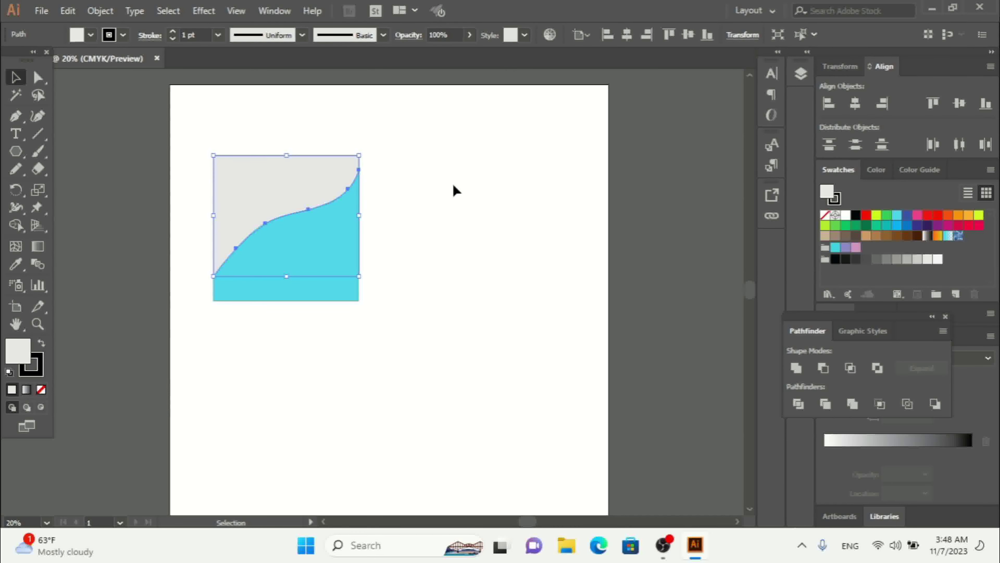
pyautogui.click(891, 223)
pyautogui.click(950, 219)
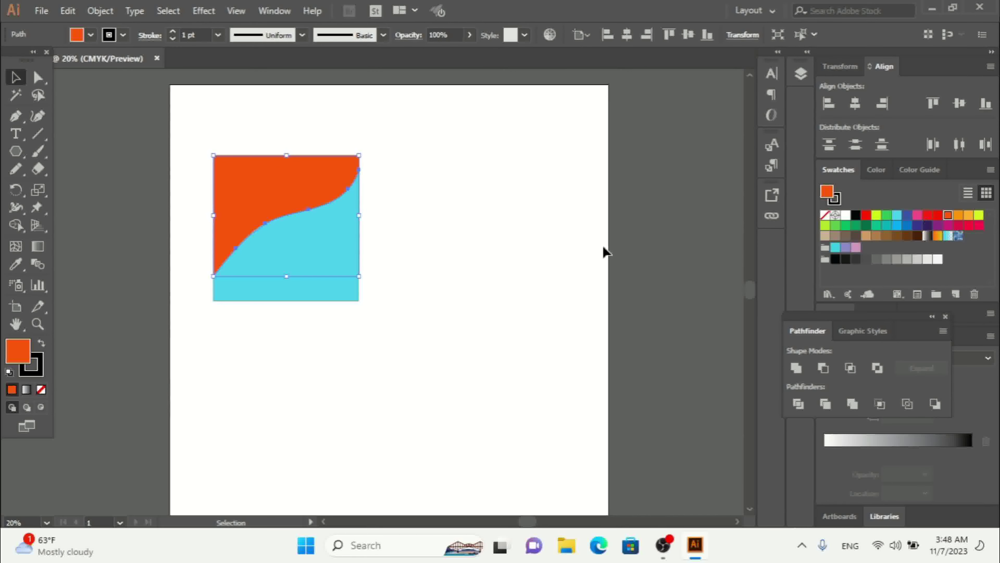
pyautogui.click(497, 261)
# Select both coloured parts of the square, move them together to the middle of the artboard, and deselect them
pyautogui.moveTo(430, 149); pyautogui.dragTo(161, 385)
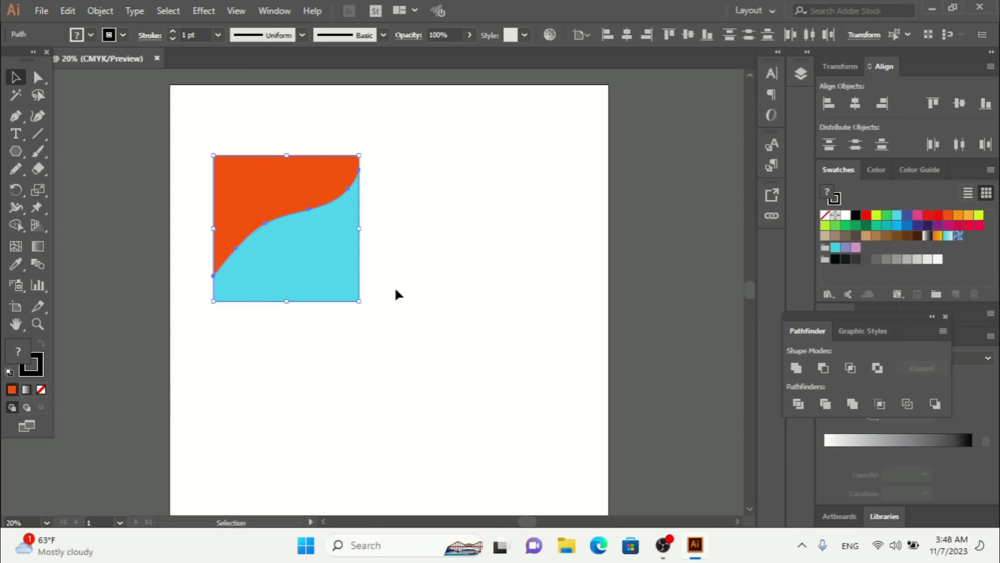
pyautogui.moveTo(273, 205); pyautogui.dragTo(391, 253)
pyautogui.click(505, 264)
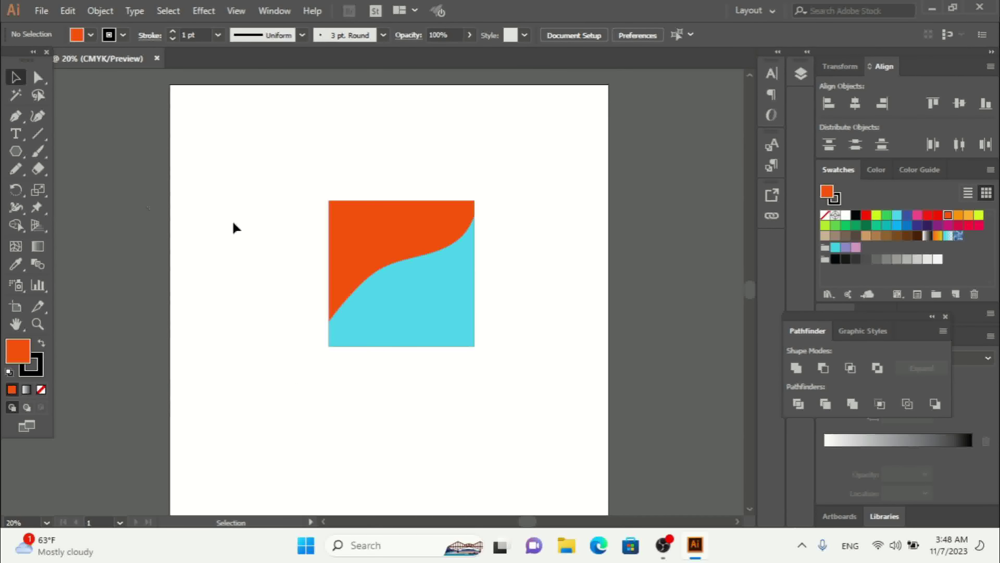
# Draw a jagged freehand Pencil line running diagonally across the empty area at the square's upper left
pyautogui.click(16, 171)
pyautogui.rightClick(16, 170)
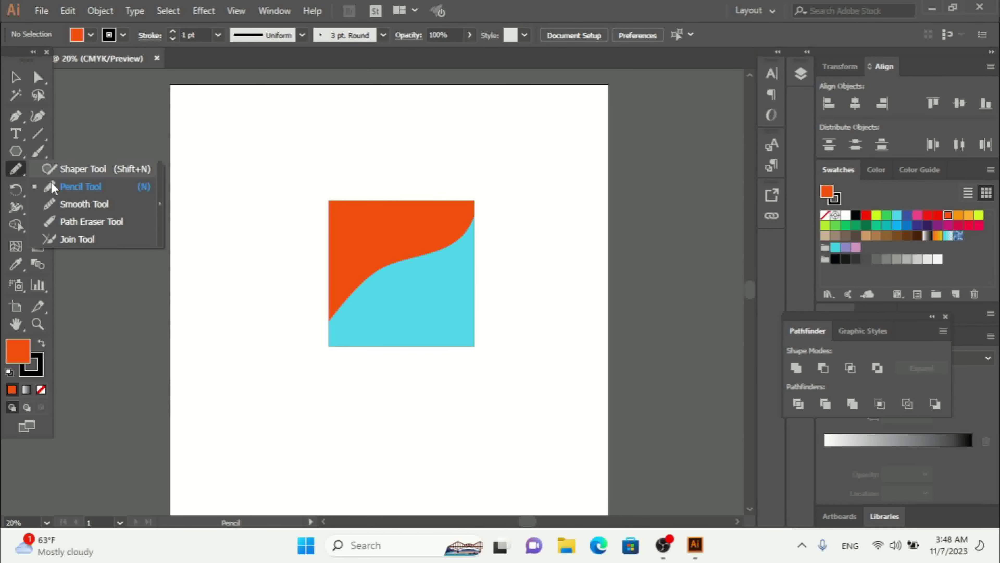
pyautogui.click(79, 192)
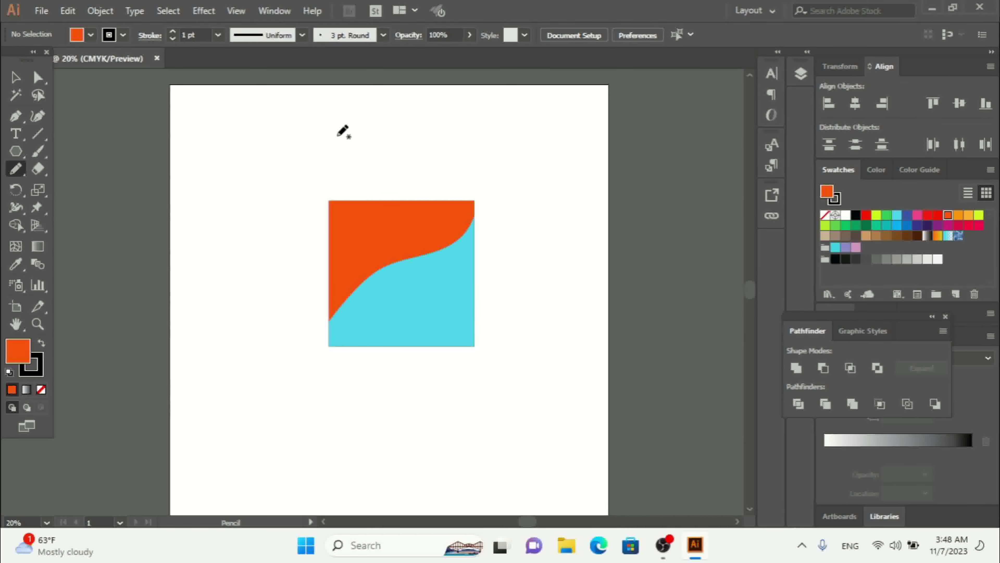
pyautogui.moveTo(337, 135)
pyautogui.mouseDown()
pyautogui.moveTo(291, 148)
pyautogui.moveTo(257, 185)
pyautogui.moveTo(229, 190)
pyautogui.moveTo(207, 216)
pyautogui.mouseUp()
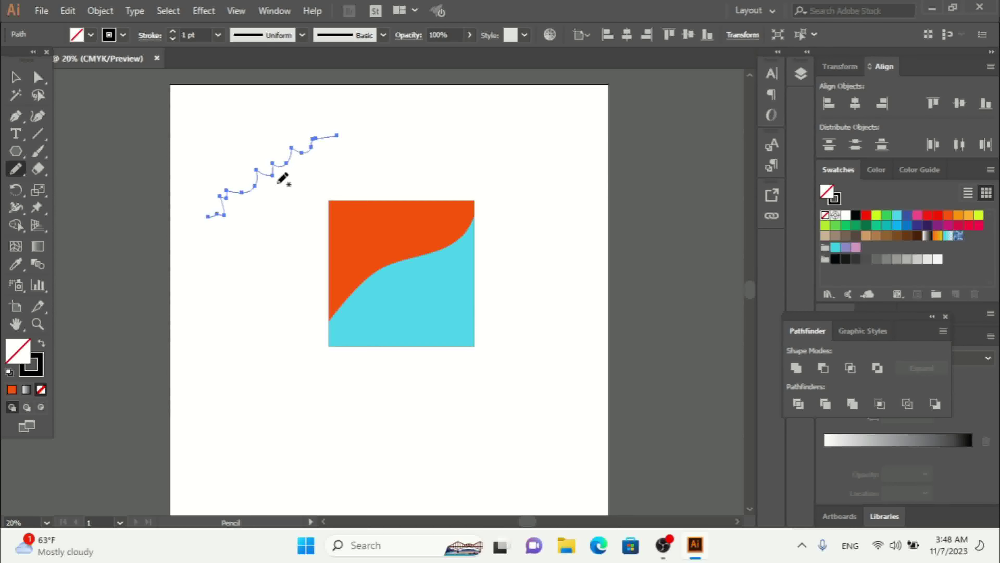
# Smooth the lower and middle bumps of the jagged pencil line with the Smooth tool
pyautogui.click(13, 173)
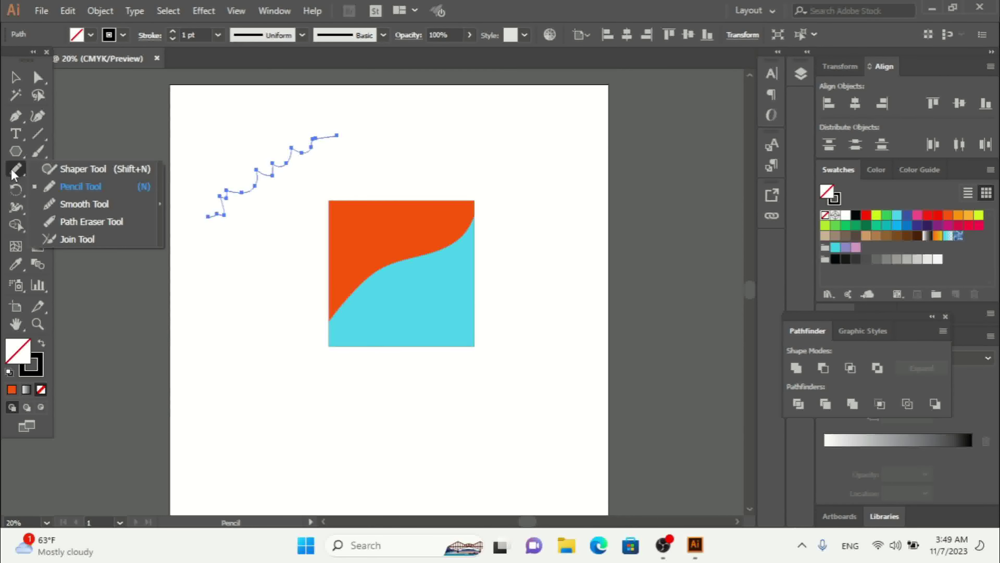
pyautogui.click(104, 206)
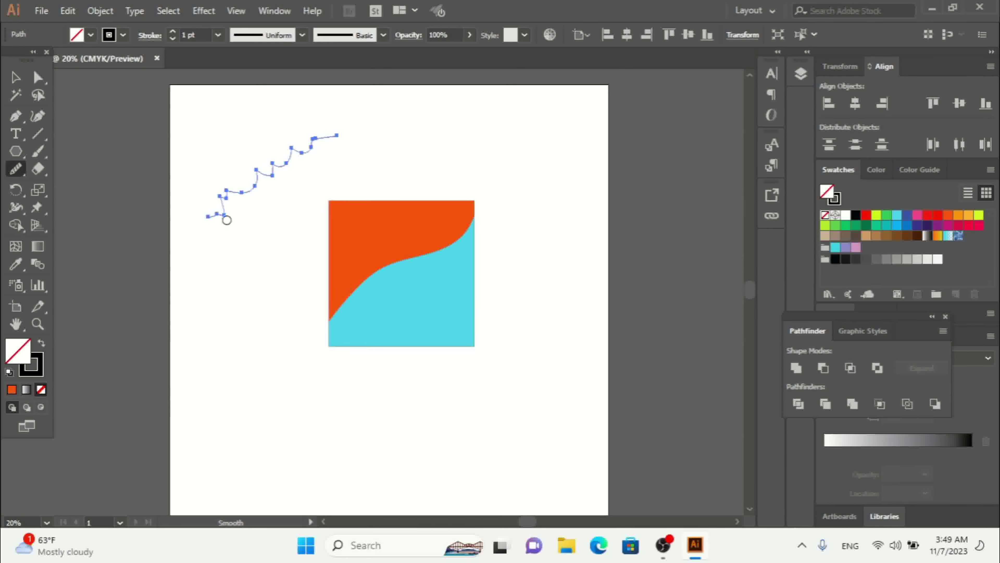
pyautogui.moveTo(216, 195); pyautogui.dragTo(226, 199)
pyautogui.moveTo(222, 195)
pyautogui.mouseDown()
pyautogui.moveTo(270, 179)
pyautogui.moveTo(250, 184)
pyautogui.moveTo(282, 156)
pyautogui.moveTo(259, 171)
pyautogui.moveTo(255, 206)
pyautogui.moveTo(251, 182)
pyautogui.moveTo(224, 214)
pyautogui.moveTo(217, 195)
pyautogui.moveTo(219, 219)
pyautogui.moveTo(221, 203)
pyautogui.moveTo(231, 222)
pyautogui.moveTo(227, 191)
pyautogui.moveTo(268, 176)
pyautogui.mouseUp()
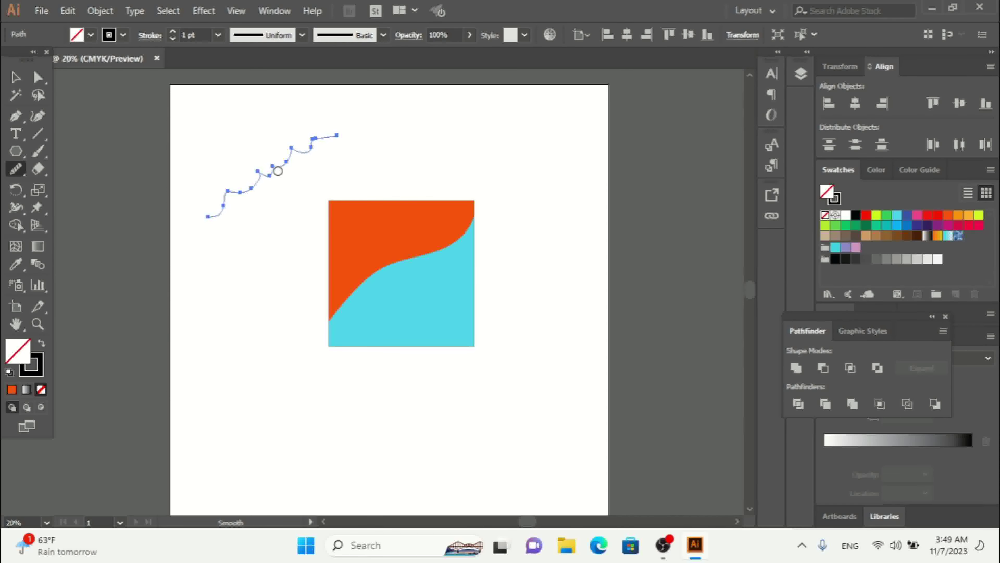
pyautogui.moveTo(270, 175)
pyautogui.mouseDown()
pyautogui.moveTo(240, 180)
pyautogui.moveTo(259, 171)
pyautogui.moveTo(249, 204)
pyautogui.moveTo(245, 188)
pyautogui.moveTo(243, 198)
pyautogui.moveTo(223, 192)
pyautogui.moveTo(286, 160)
pyautogui.mouseUp()
# Erase a short section in the middle of the pencil line with the Path Eraser tool, splitting it into two pieces
pyautogui.click(16, 178)
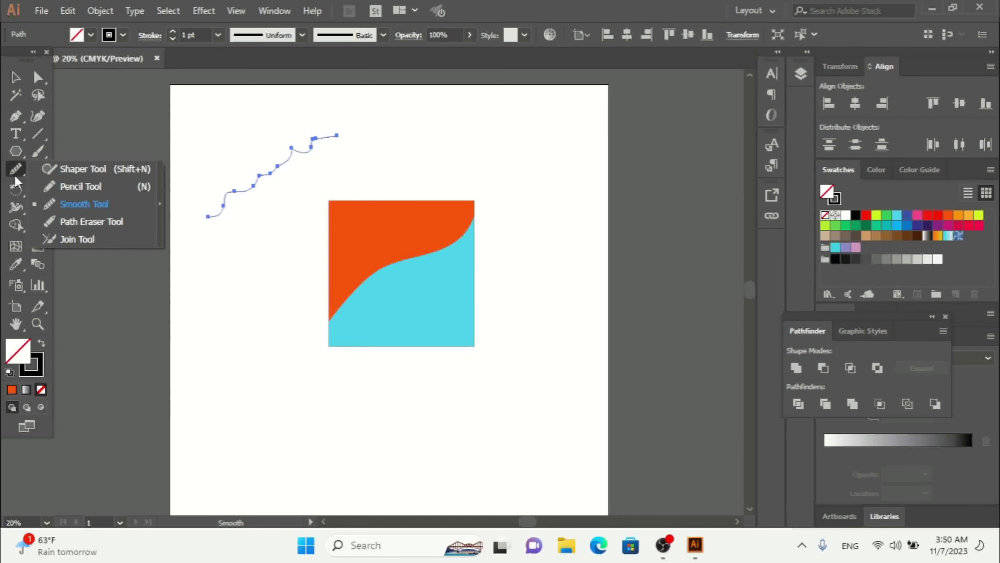
pyautogui.click(106, 222)
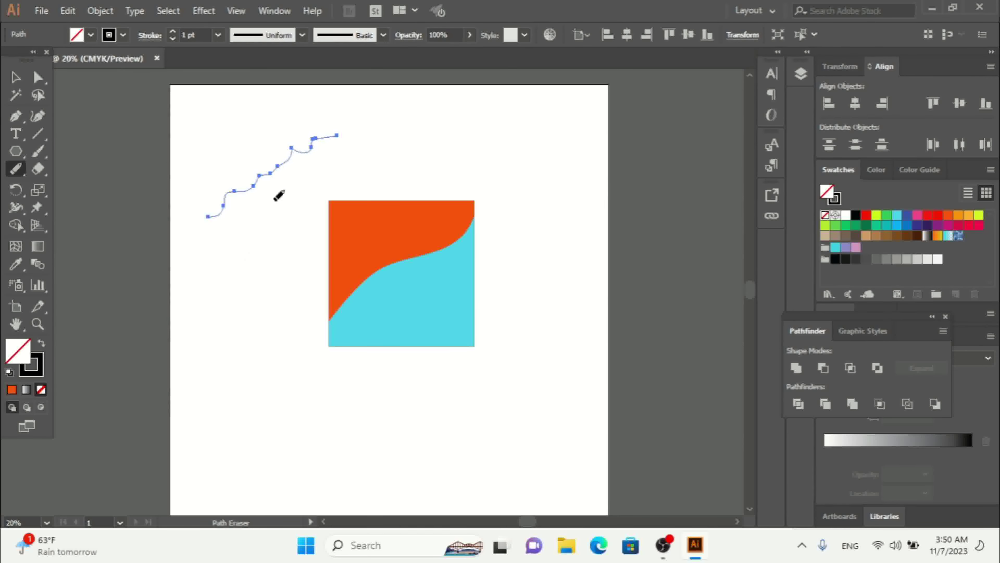
pyautogui.moveTo(257, 167); pyautogui.dragTo(276, 209)
pyautogui.moveTo(258, 176); pyautogui.dragTo(270, 183)
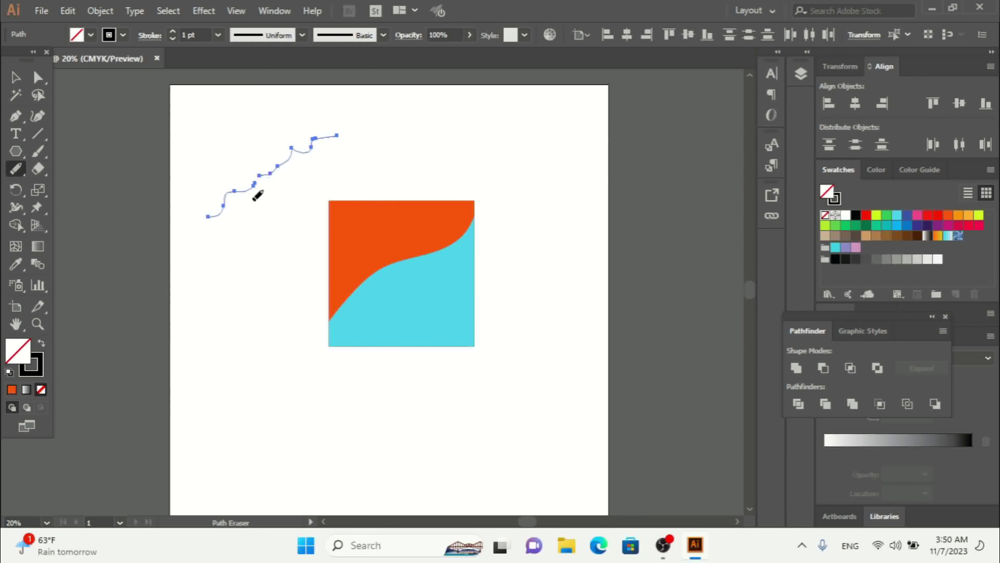
pyautogui.moveTo(258, 170)
pyautogui.mouseDown()
pyautogui.moveTo(264, 196)
pyautogui.moveTo(253, 211)
pyautogui.mouseUp()
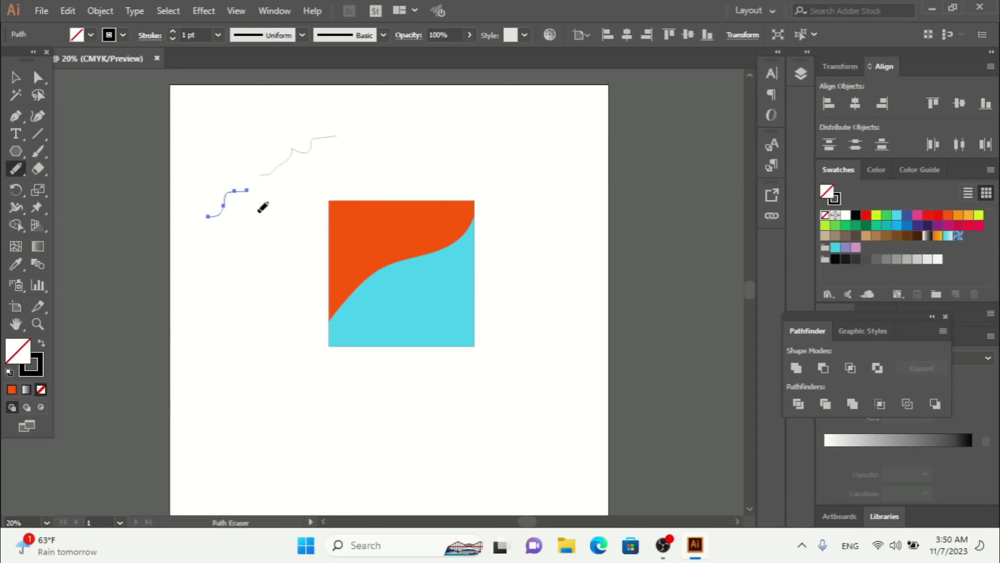
pyautogui.moveTo(249, 186); pyautogui.dragTo(250, 215)
pyautogui.hotkey('ctrl', 'z')
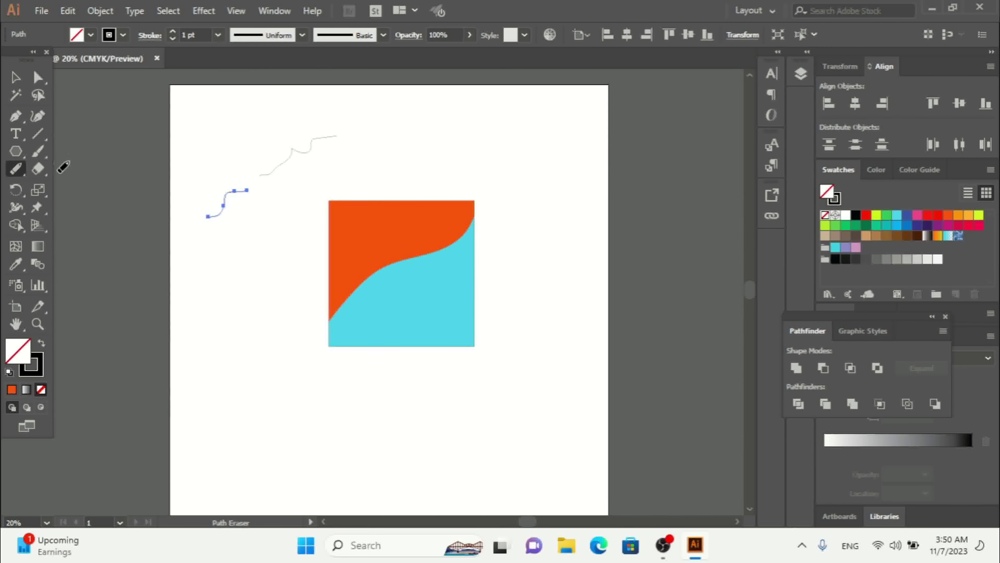
# Move the upper-right piece of the line down to meet the end of the lower-left piece, and deselect it
pyautogui.click(16, 78)
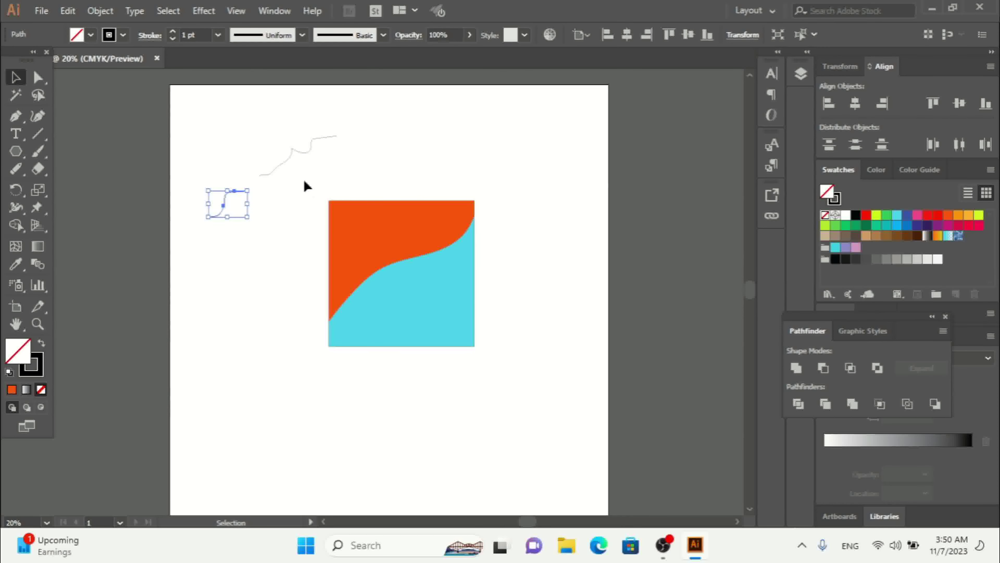
pyautogui.click(271, 175)
pyautogui.moveTo(270, 171); pyautogui.dragTo(259, 189)
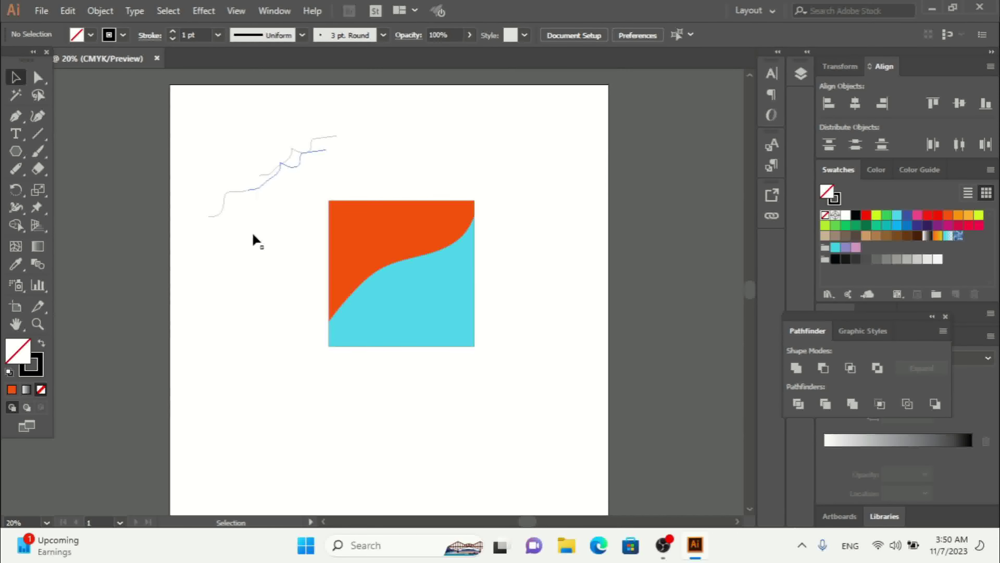
pyautogui.click(239, 252)
# Connect the two line pieces where their ends meet using the Join tool
pyautogui.click(16, 169)
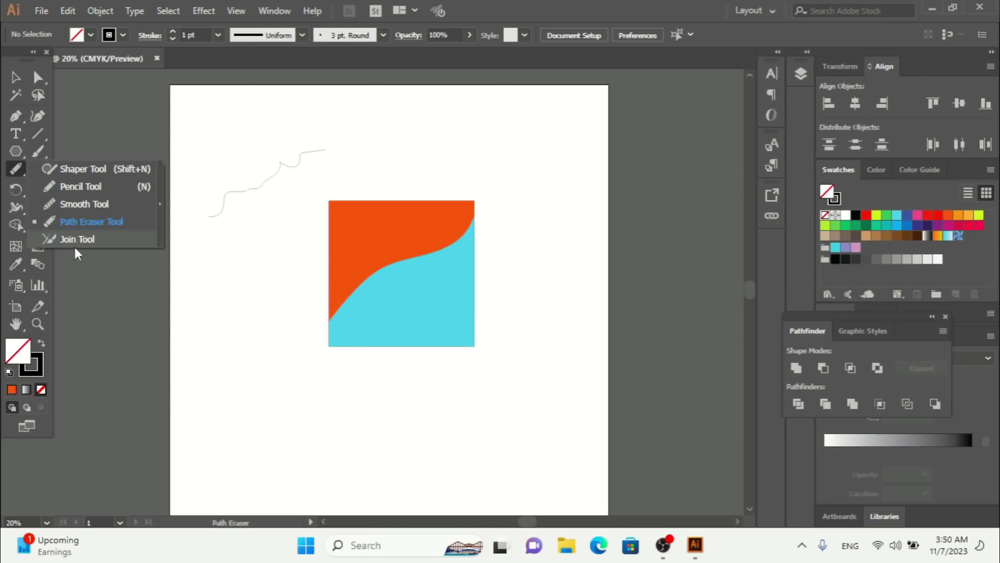
pyautogui.click(74, 242)
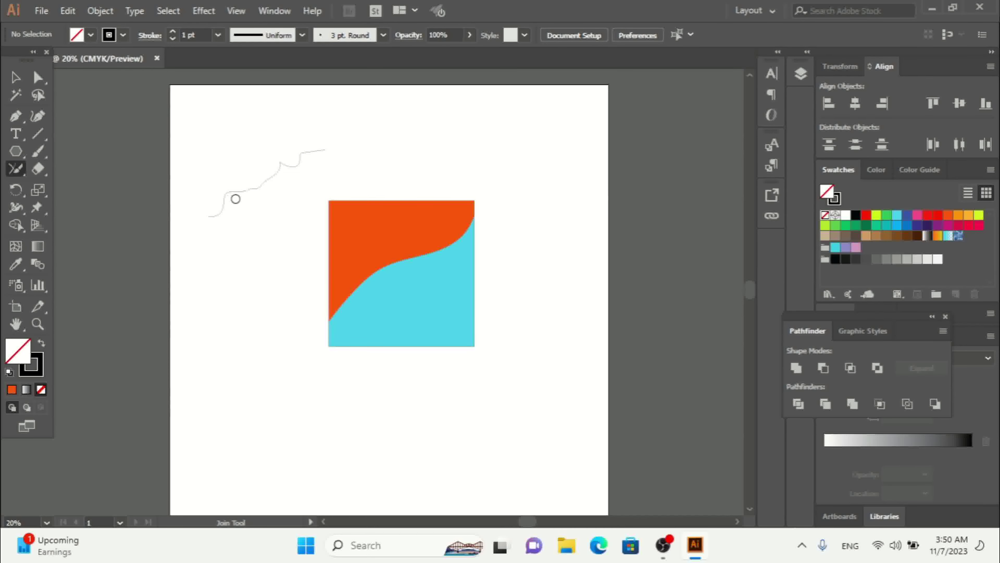
pyautogui.moveTo(251, 190); pyautogui.dragTo(293, 176)
# Select the joined line and move it slightly down and to the left as one path
pyautogui.click(16, 78)
pyautogui.moveTo(225, 163); pyautogui.dragTo(279, 232)
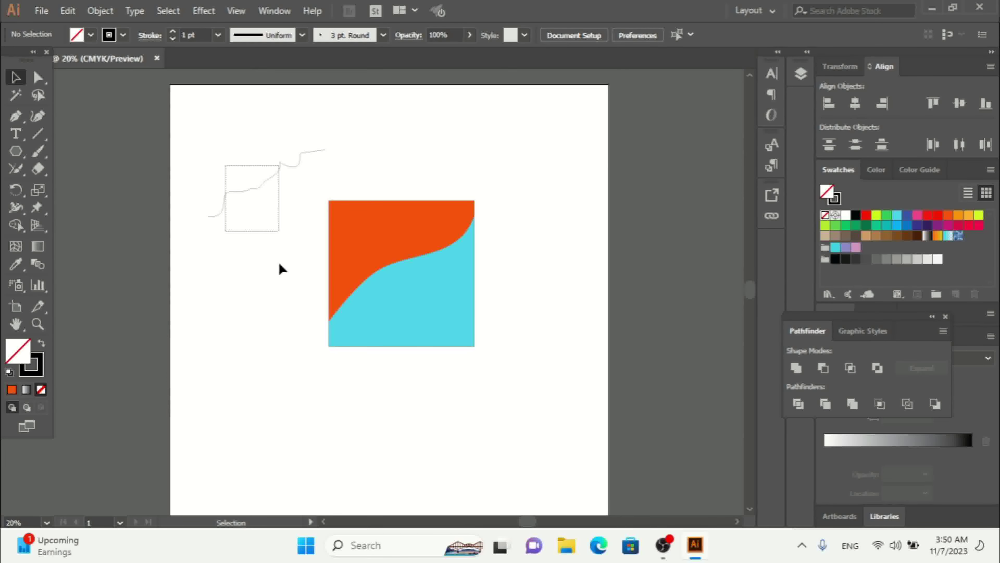
pyautogui.click(263, 196)
pyautogui.moveTo(261, 190)
pyautogui.mouseDown()
pyautogui.moveTo(253, 279)
pyautogui.moveTo(246, 208)
pyautogui.mouseUp()
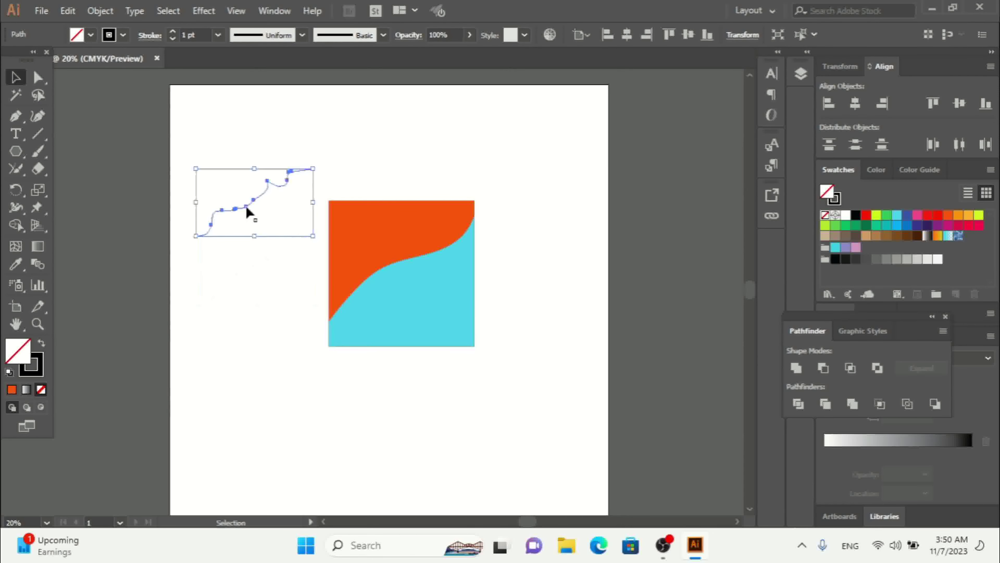
pyautogui.click(19, 177)
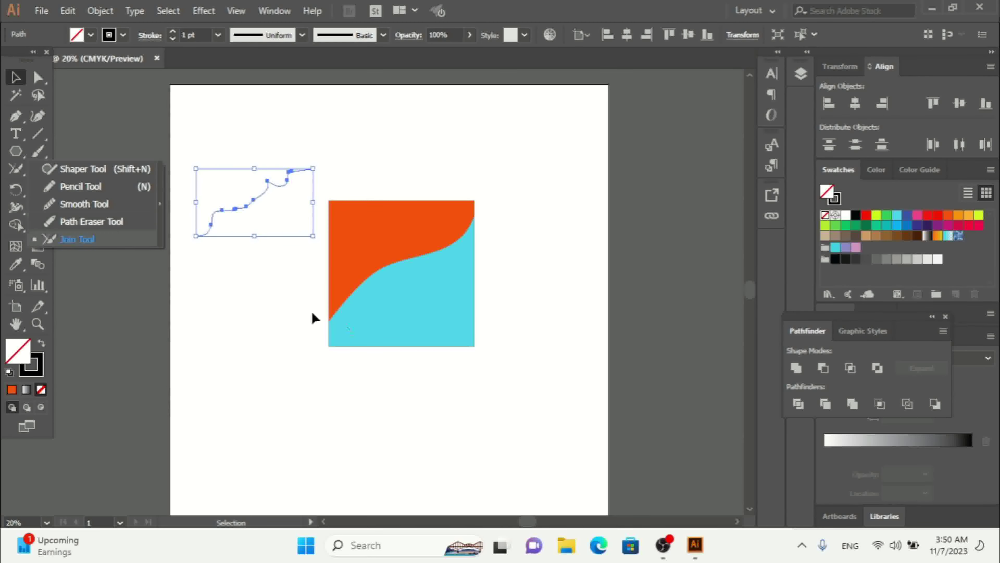
pyautogui.click(273, 337)
pyautogui.click(273, 338)
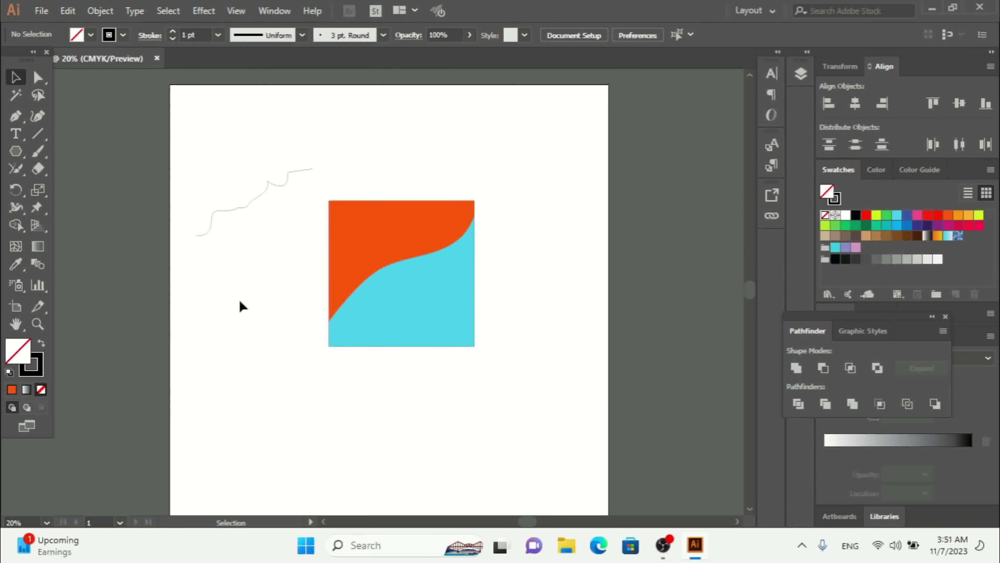
# Select the joined wavy line beside the square
pyautogui.moveTo(186, 140)
pyautogui.mouseDown()
pyautogui.moveTo(291, 252)
pyautogui.moveTo(299, 278)
pyautogui.mouseUp()
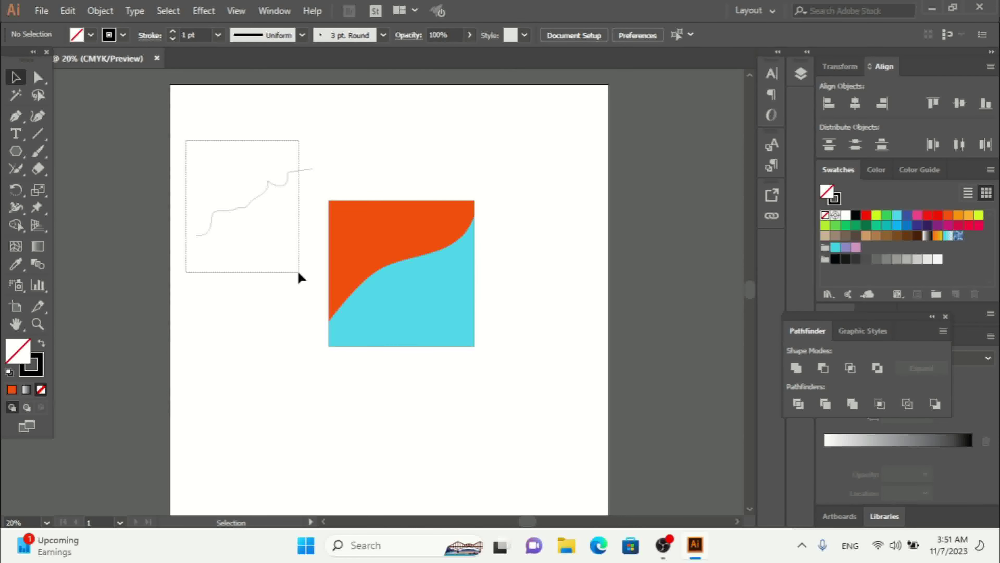
pyautogui.moveTo(298, 273); pyautogui.dragTo(298, 272)
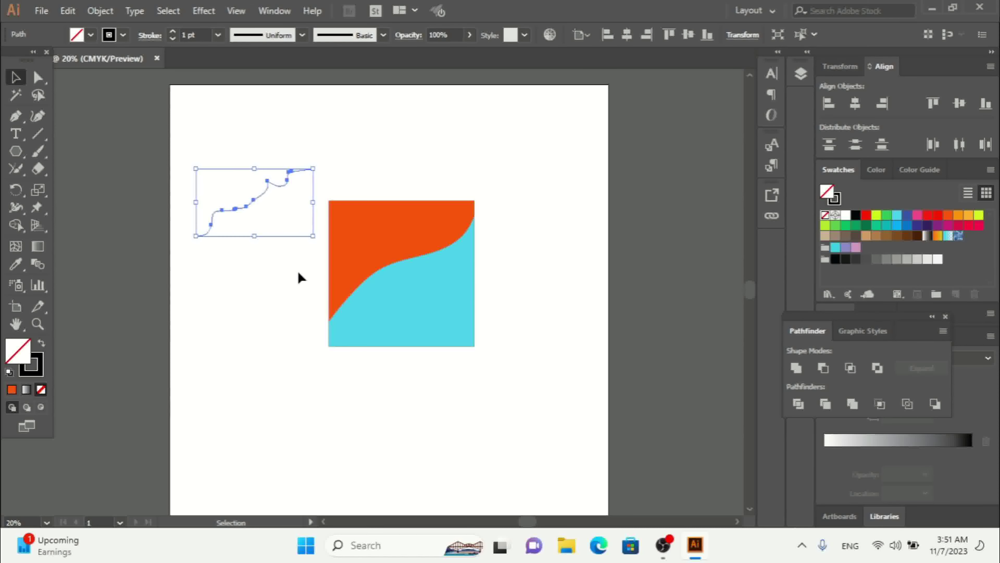